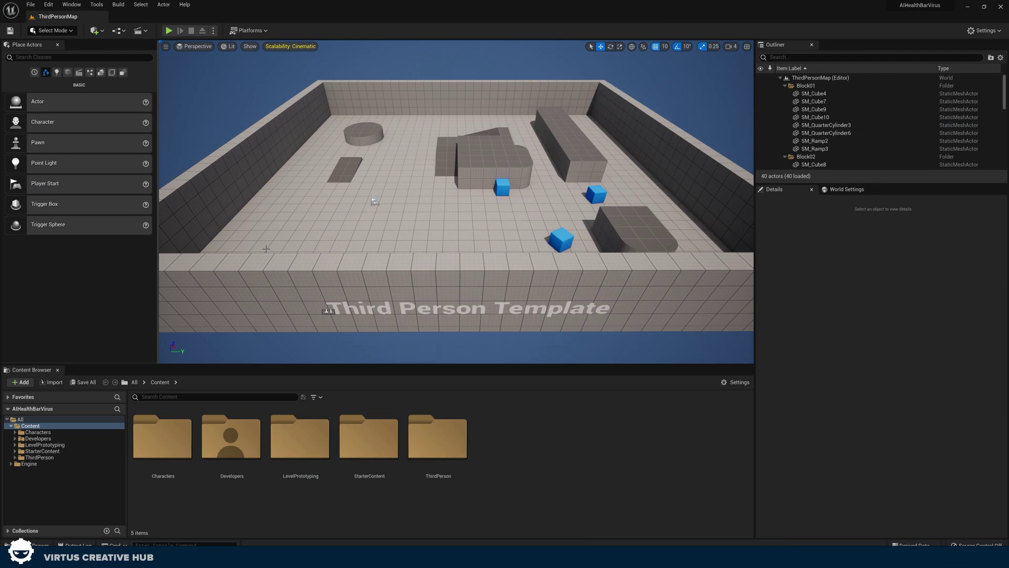
- Create a new Blueprint class in Content with Character as its parent, named BP_AITestDummy
right_click(496, 445)
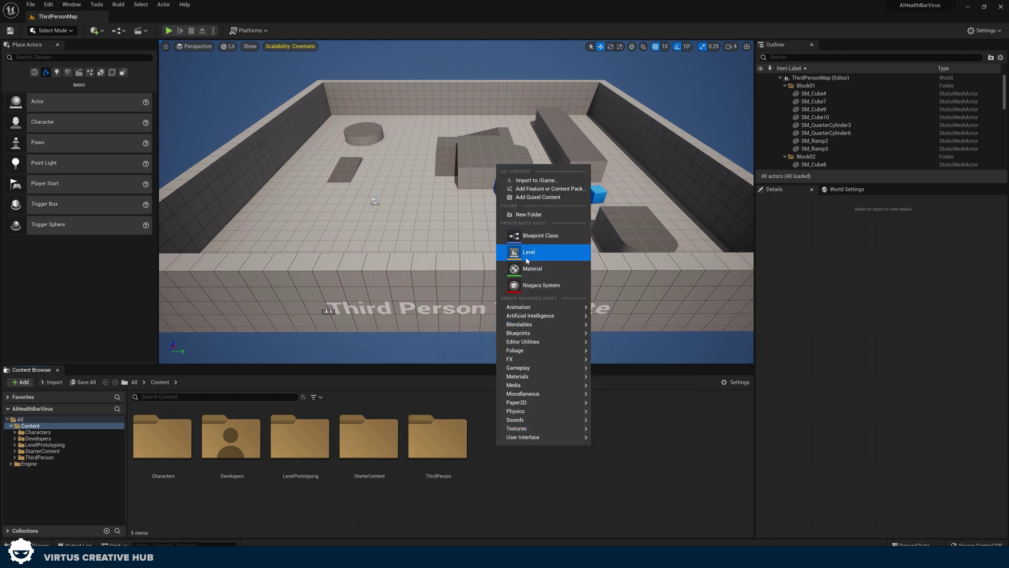
left_click(529, 242)
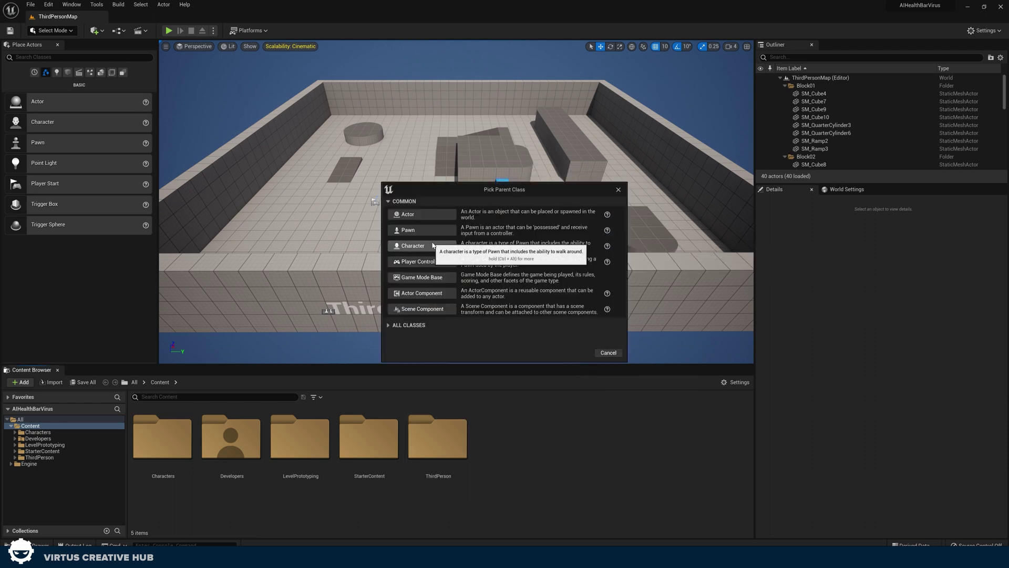
left_click(432, 246)
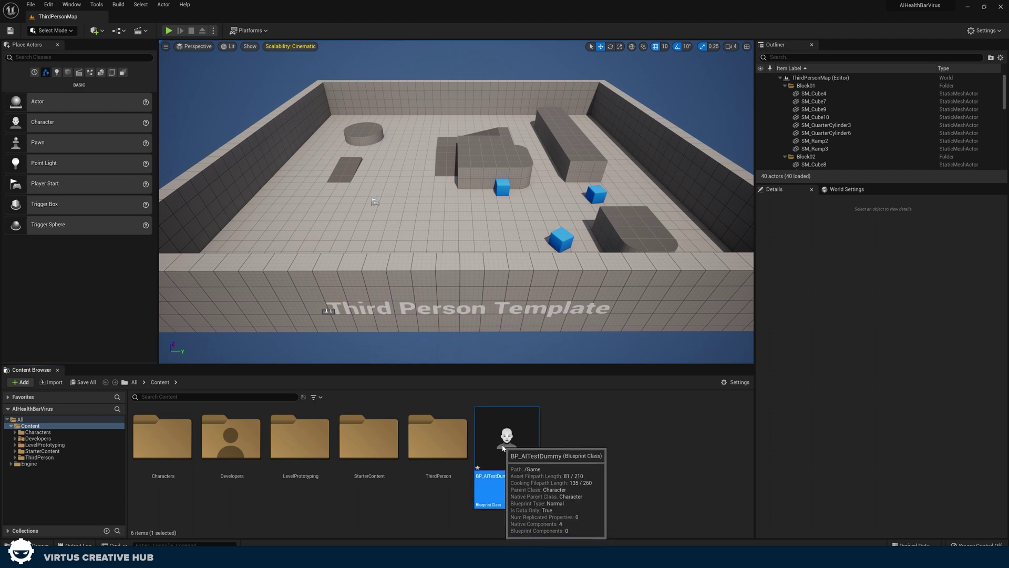
- Open BP_AITestDummy full-screen and browse its Mesh, Capsule and Arrow components, ending on Mesh
double_click(514, 458)
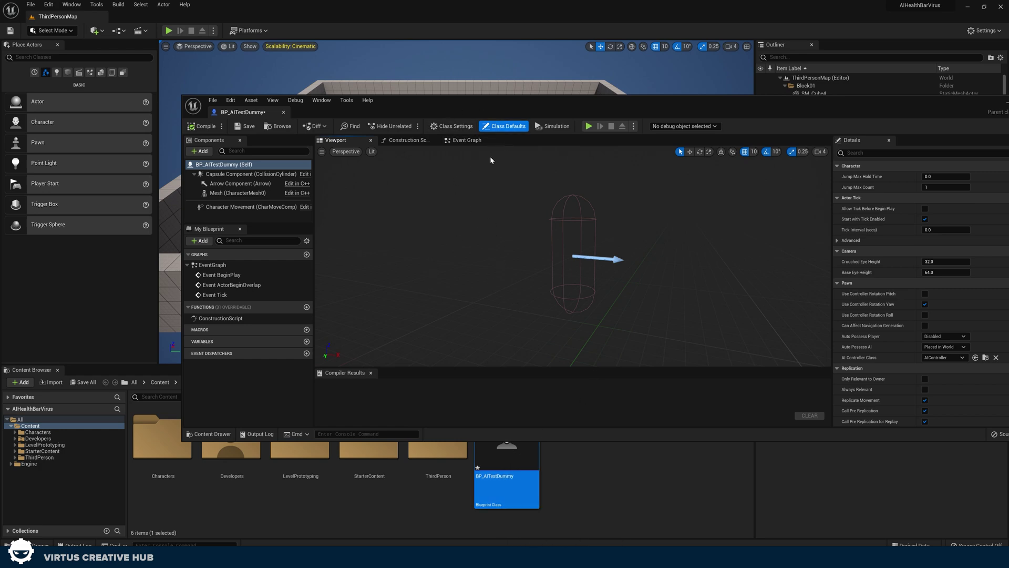
double_click(515, 110)
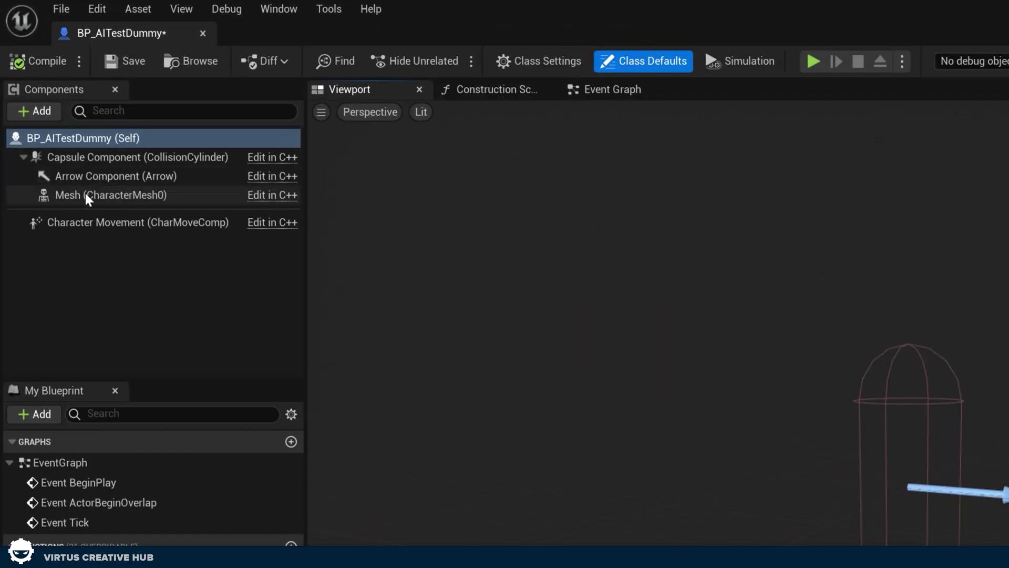
left_click(85, 194)
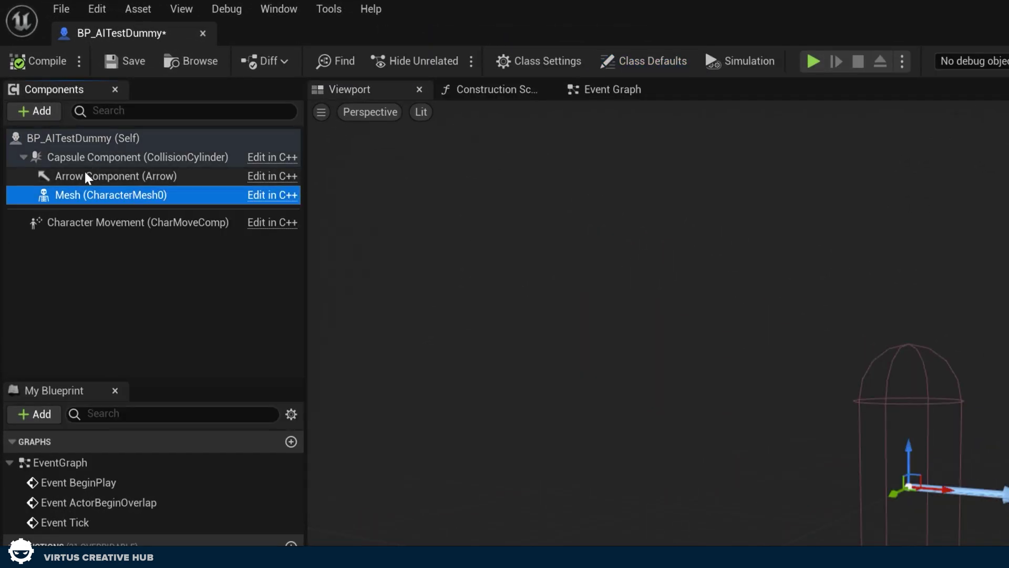
left_click(98, 157)
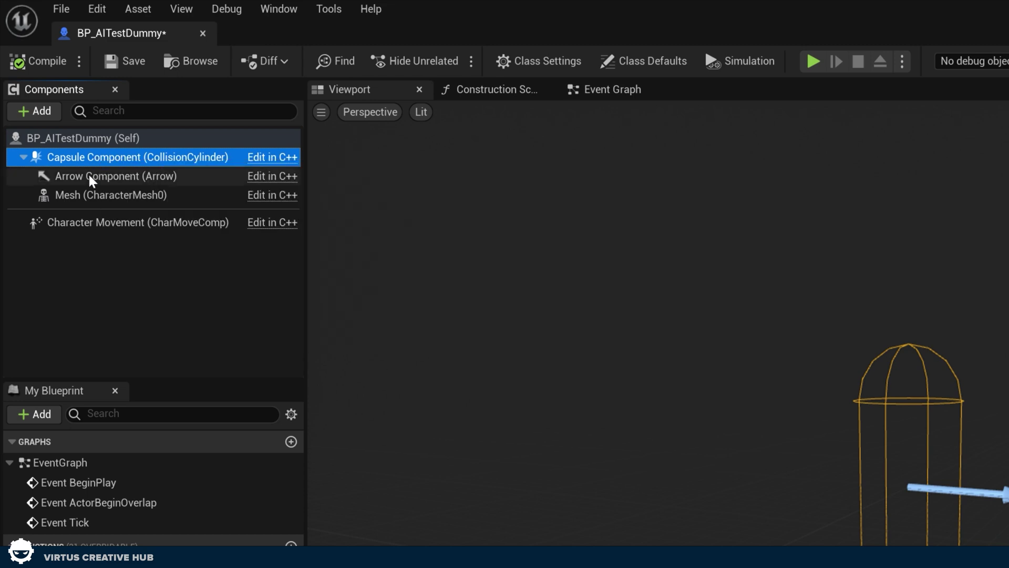
left_click(90, 175)
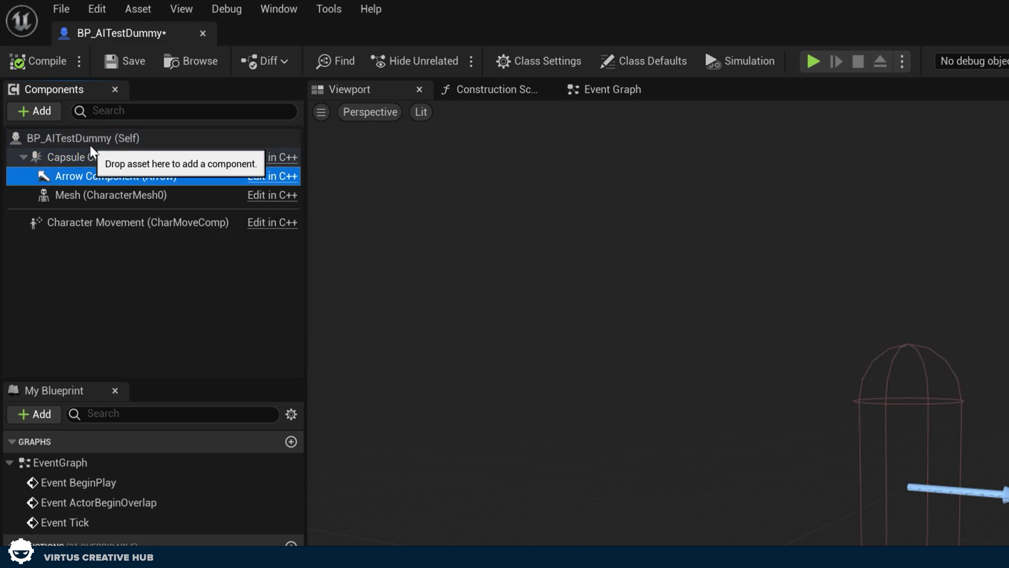
left_click(97, 138)
left_click(117, 197)
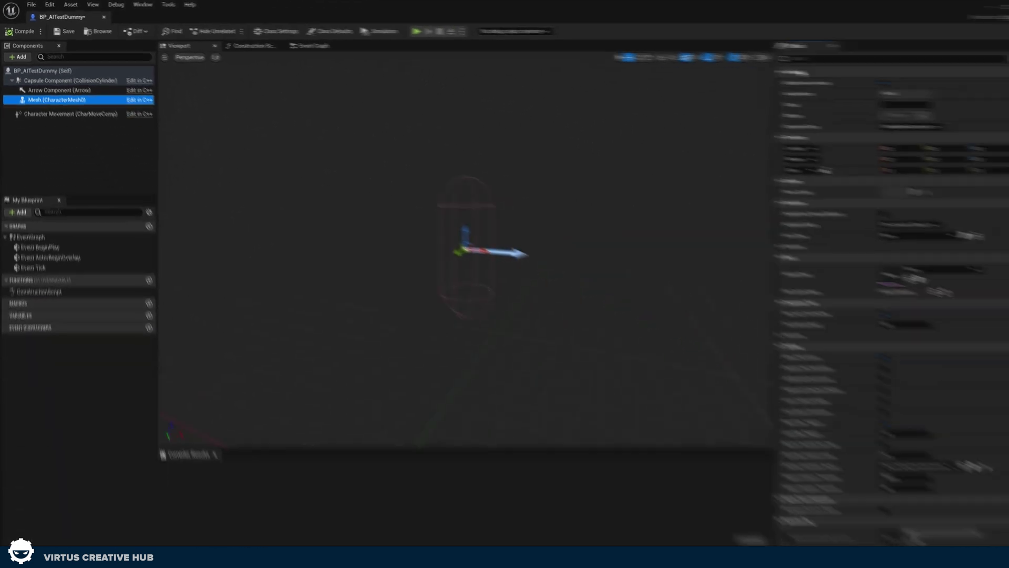
- Set the Mesh component's skeletal mesh to SKM_Manny
left_click(916, 264)
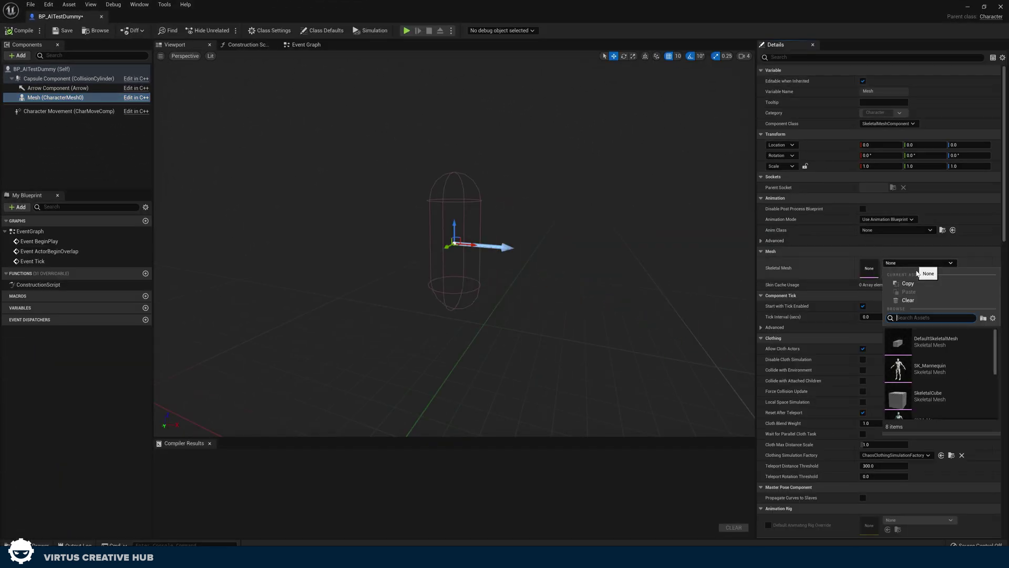
scroll(938, 351, "down", 2)
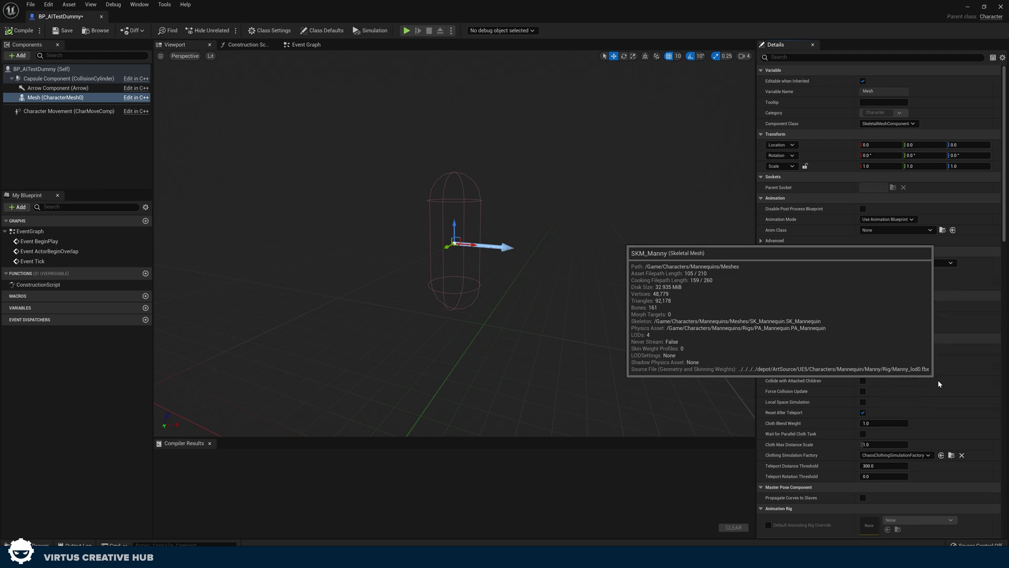
left_click(939, 384)
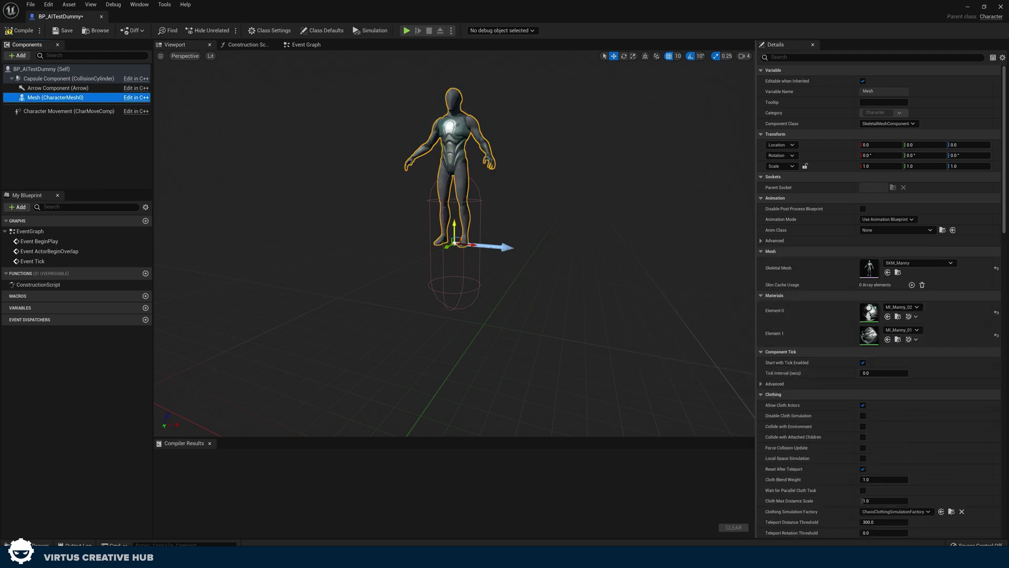
- Lower the mannequin to Z -90, rotate it -90 degrees on Z, and compile
left_click_drag(455, 228, 455, 297)
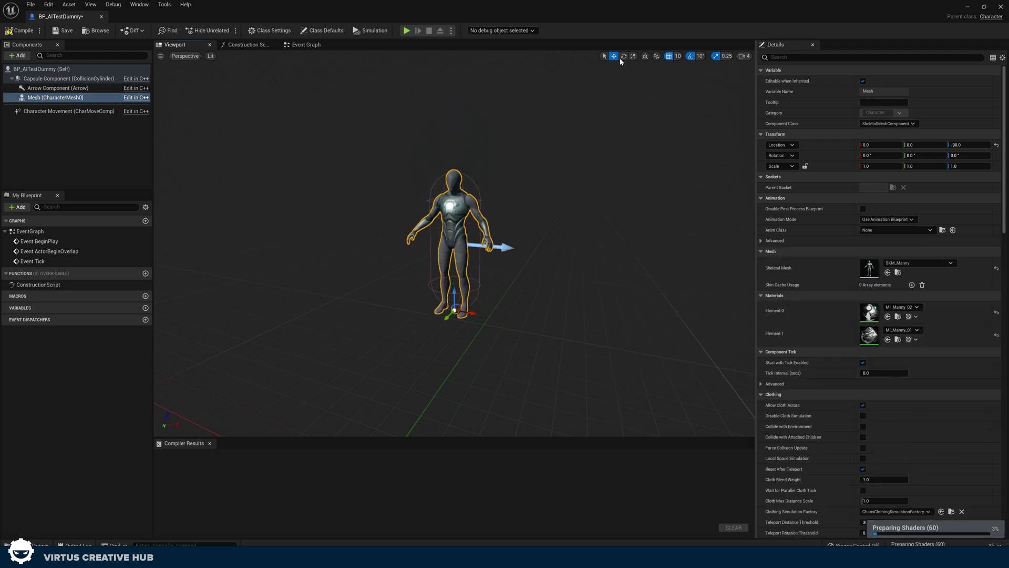
left_click(624, 56)
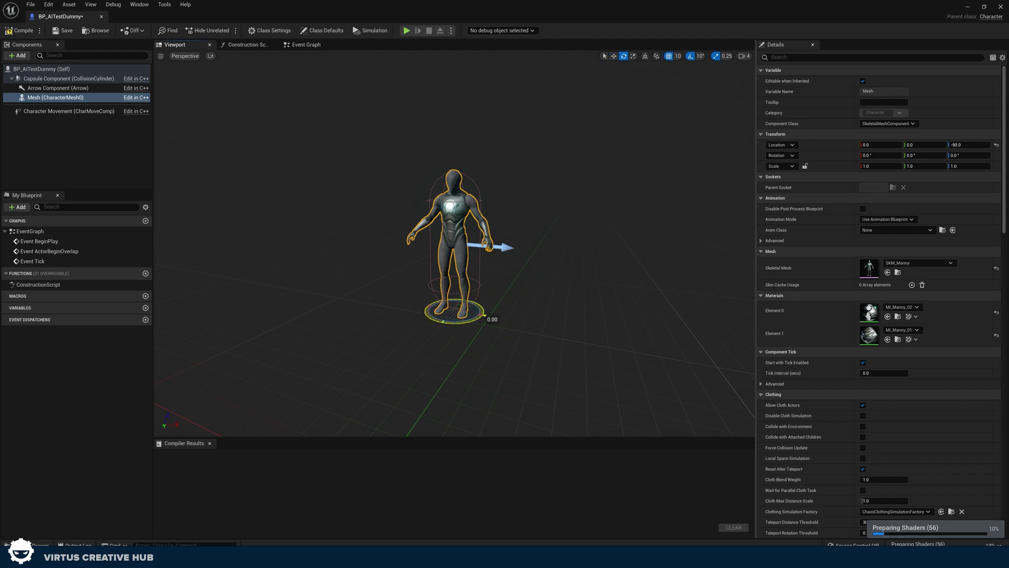
left_click_drag(484, 315, 466, 296)
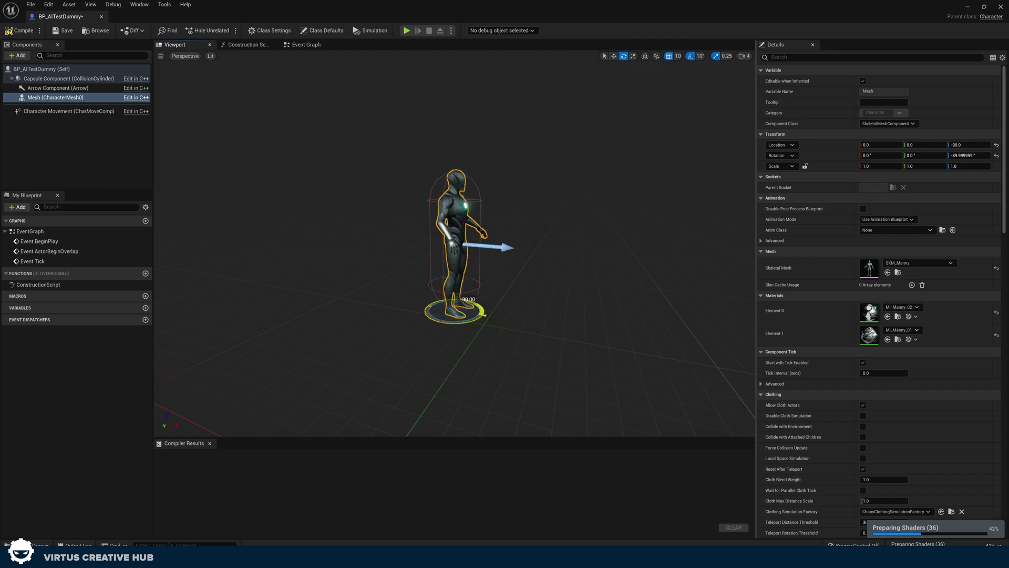
mouse_move(183, 99)
left_mouse_down("alt")
mouse_move(273, 100)
mouse_move(183, 99)
left_mouse_up("alt")
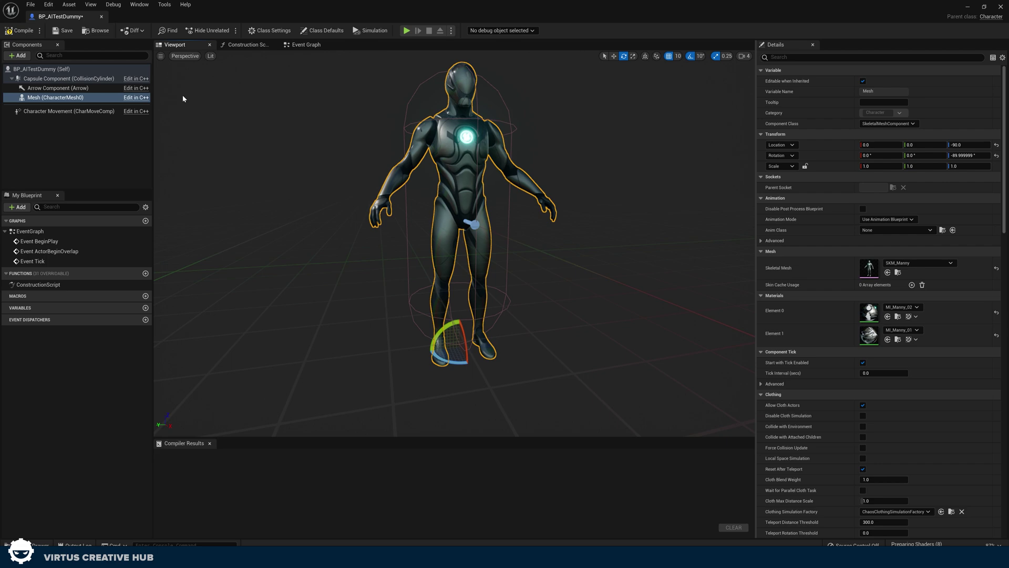
left_click(20, 30)
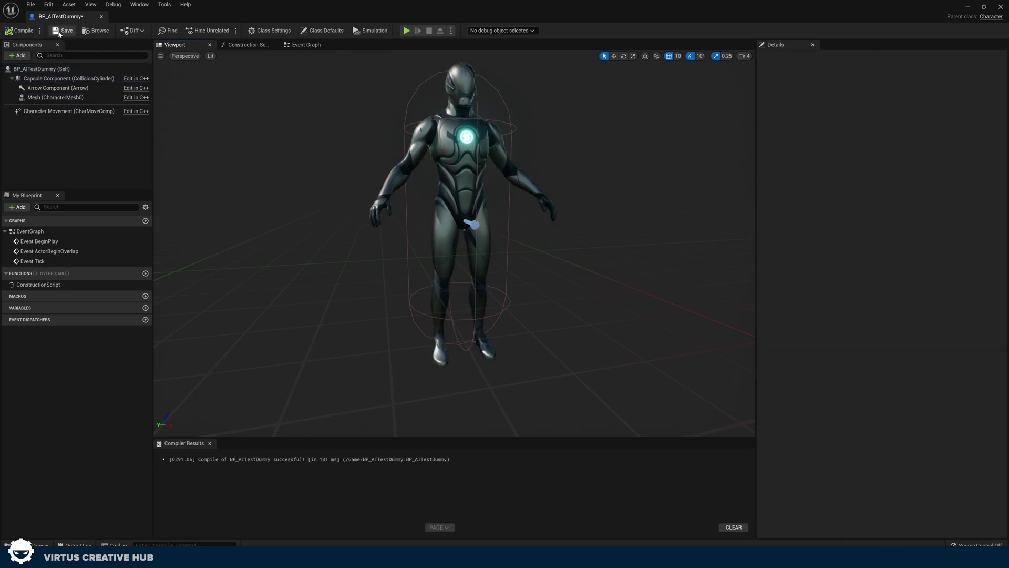
left_click(968, 7)
- Place a BP_AITestDummy in the level and frame it in the viewport
left_click_drag(513, 426, 425, 189)
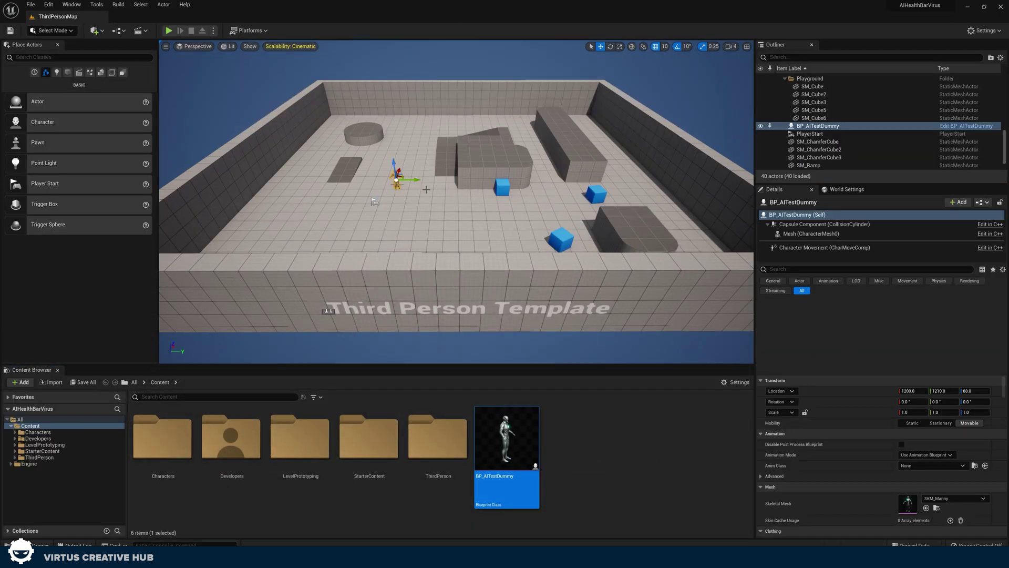
key("w")
mouse_move(425, 189)
right_mouse_down()
mouse_move(467, 180)
mouse_move(428, 163)
mouse_move(424, 175)
right_mouse_up()
key("s")
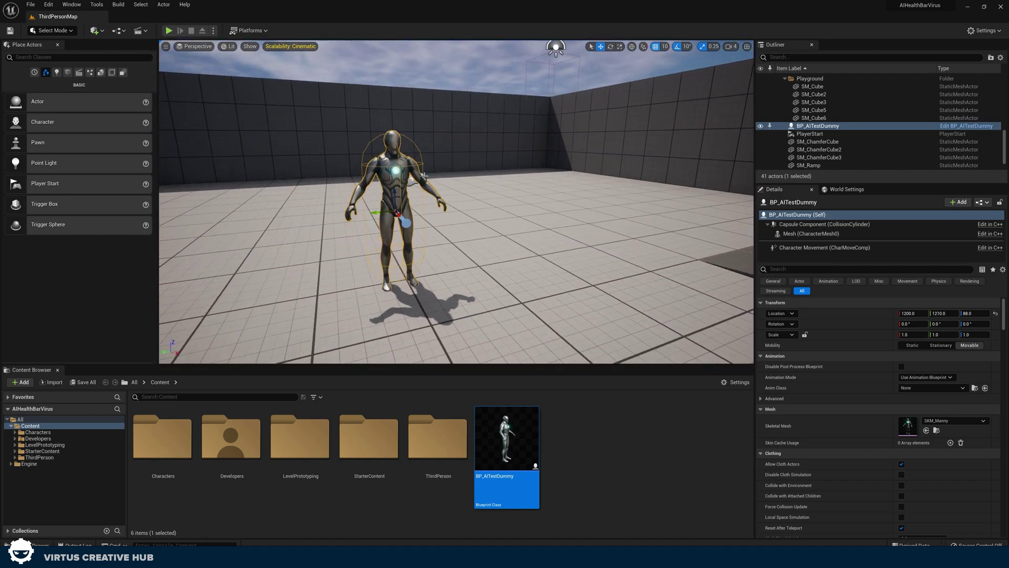
- Play-test the level, then reopen the BP_AITestDummy Blueprint
left_click(168, 30)
key("w")
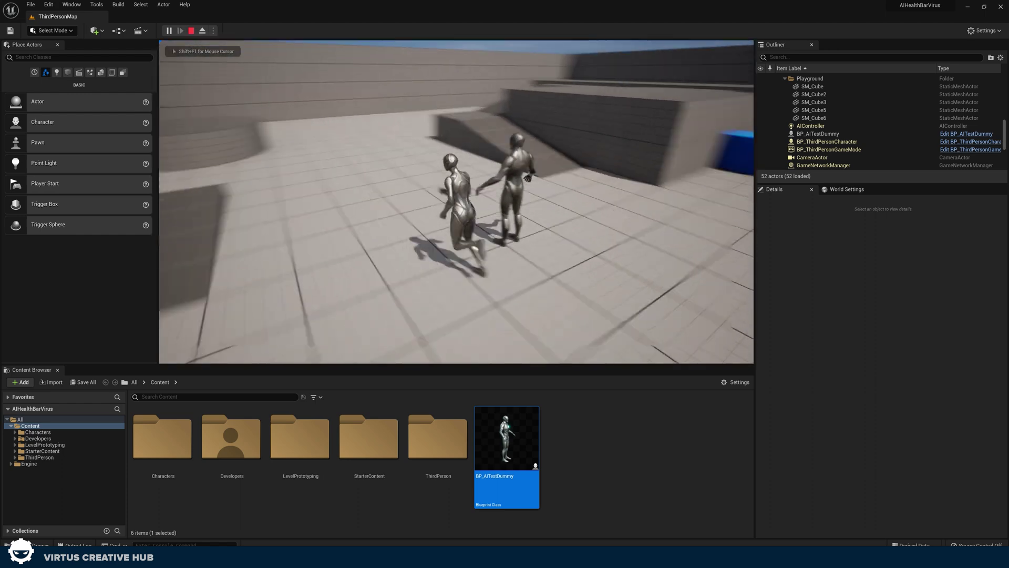
key("Escape")
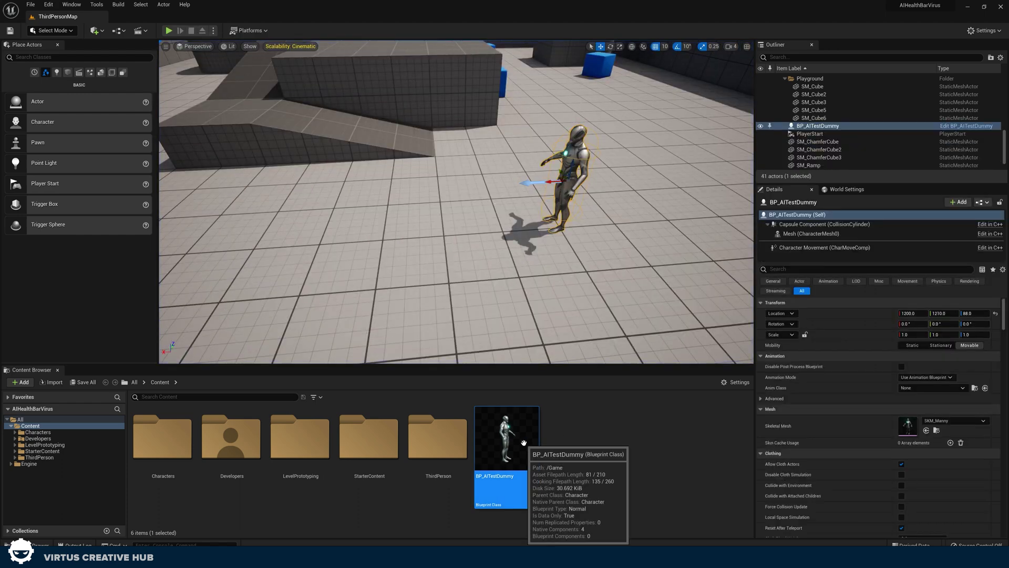
double_click(524, 446)
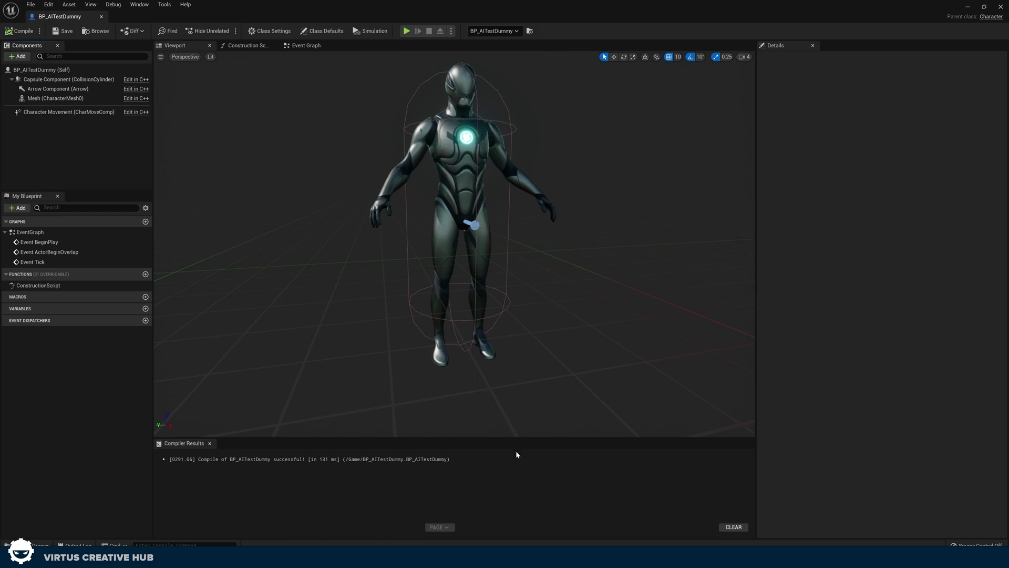
- Set the Mesh to Use Animation Asset mode and choose MF_Idle as Anim to Play
double_click(477, 8)
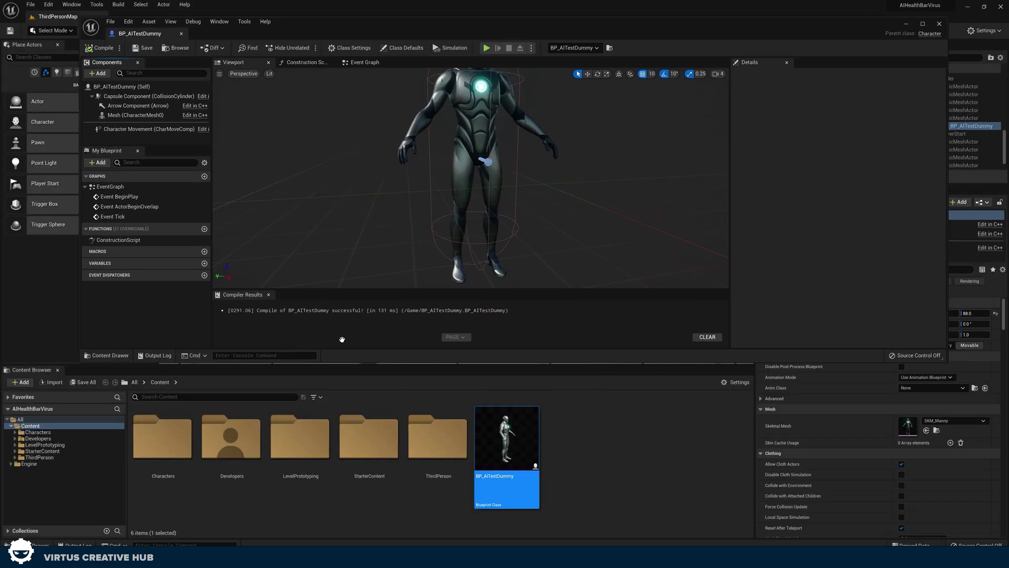
left_click(135, 115)
double_click(261, 30)
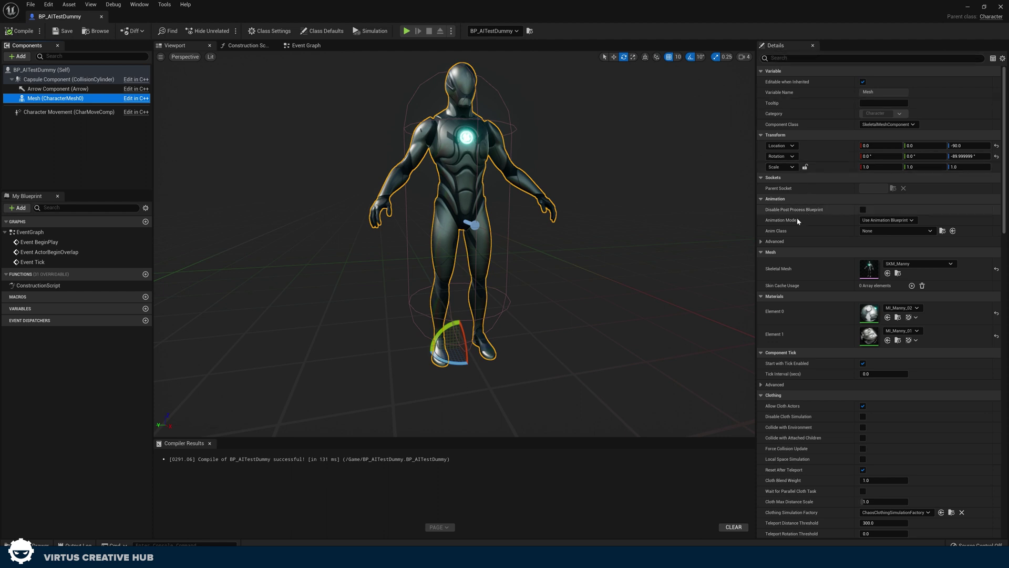
left_click(875, 220)
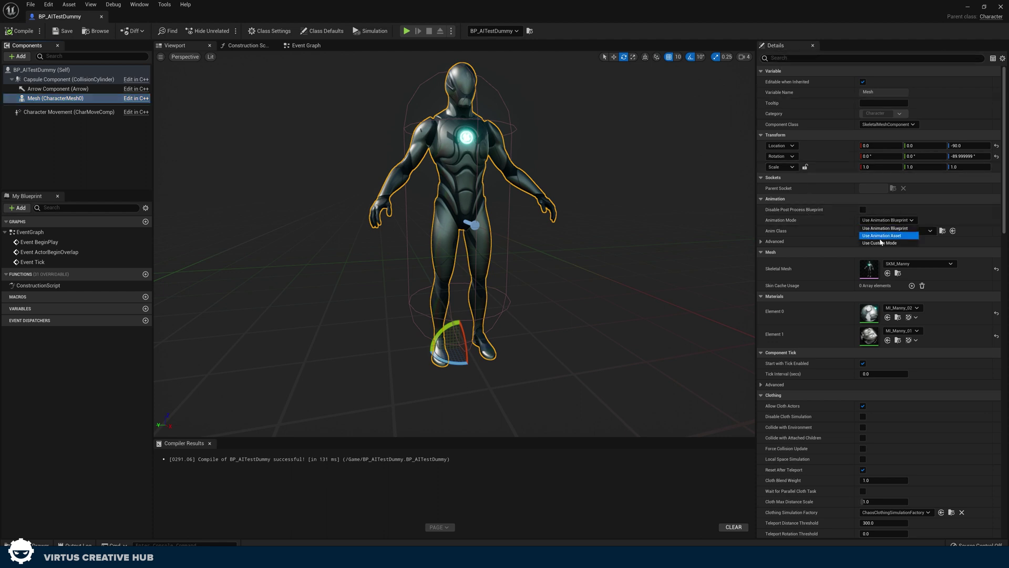
left_click(881, 239)
left_click(895, 232)
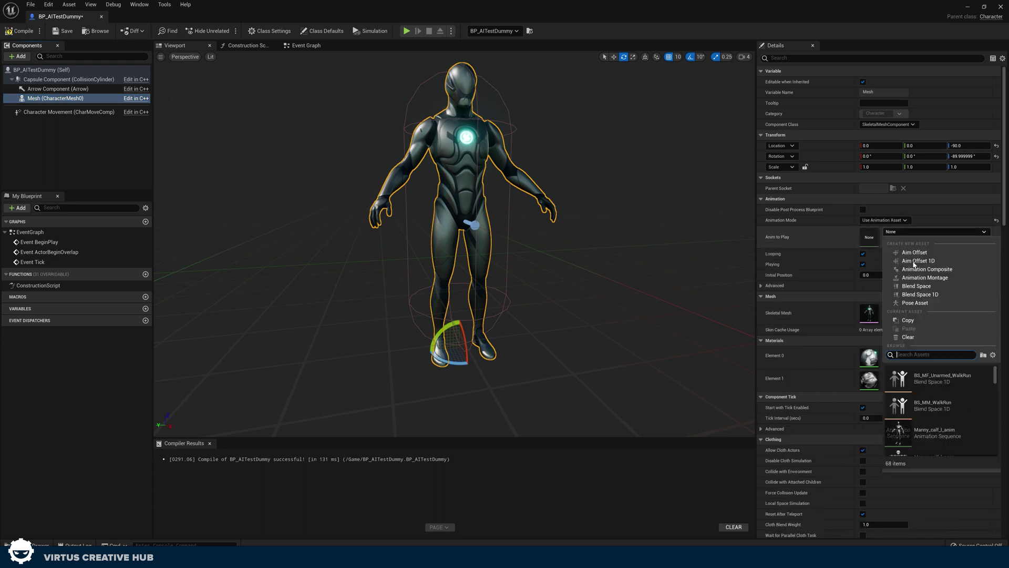
type("idle")
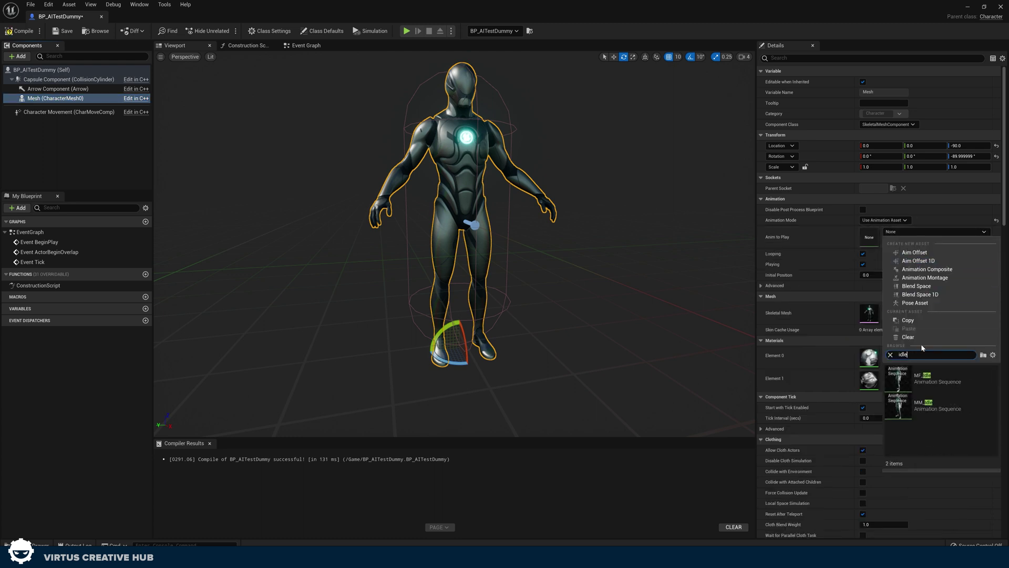
left_click(921, 380)
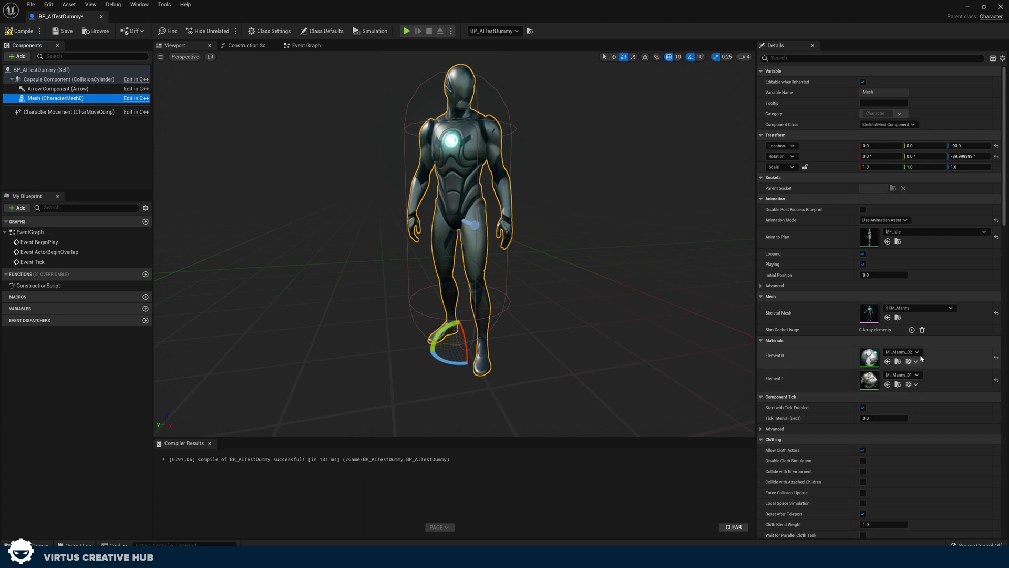
left_click(904, 234)
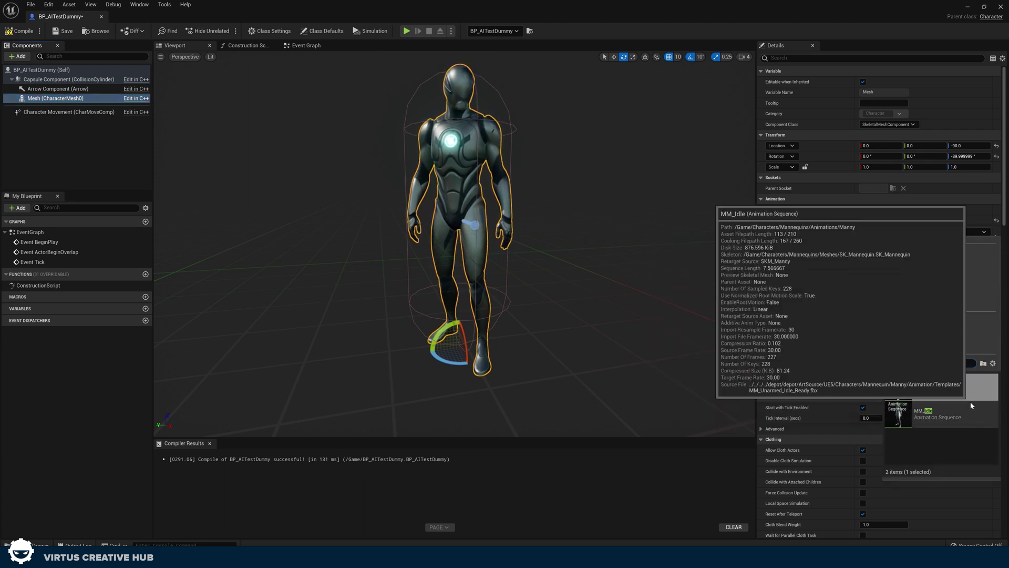
- Switch Anim to Play to MM_Idle, compile, close the editor and start a play test
left_click(970, 402)
left_click_drag(666, 252, 392, 187)
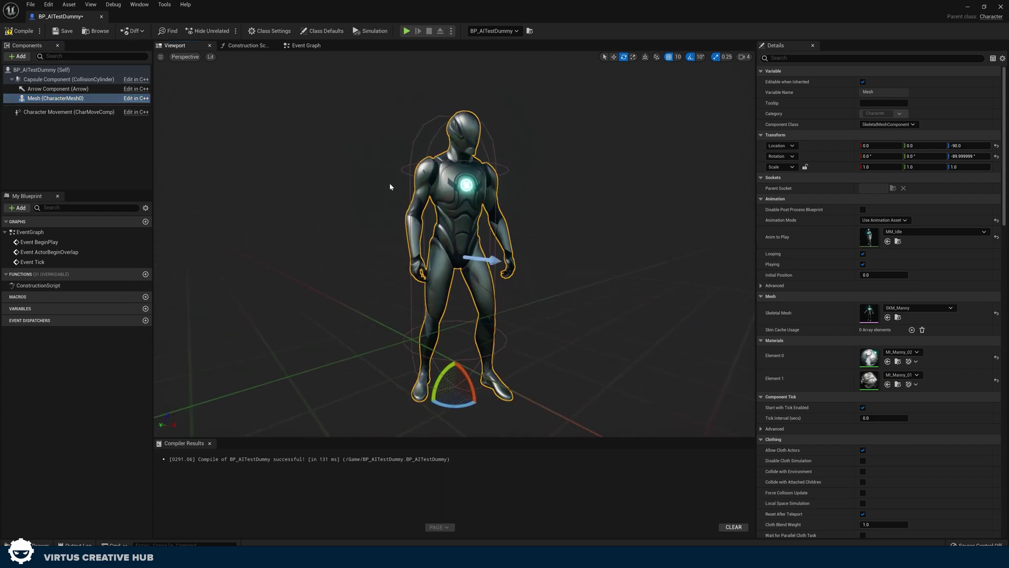
left_click(21, 30)
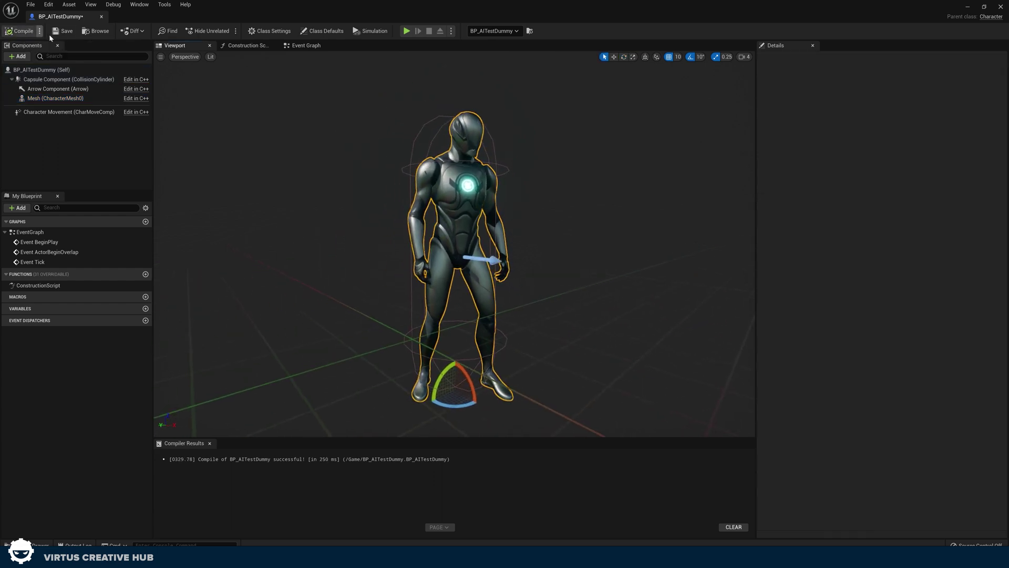
left_click(101, 17)
left_click(168, 30)
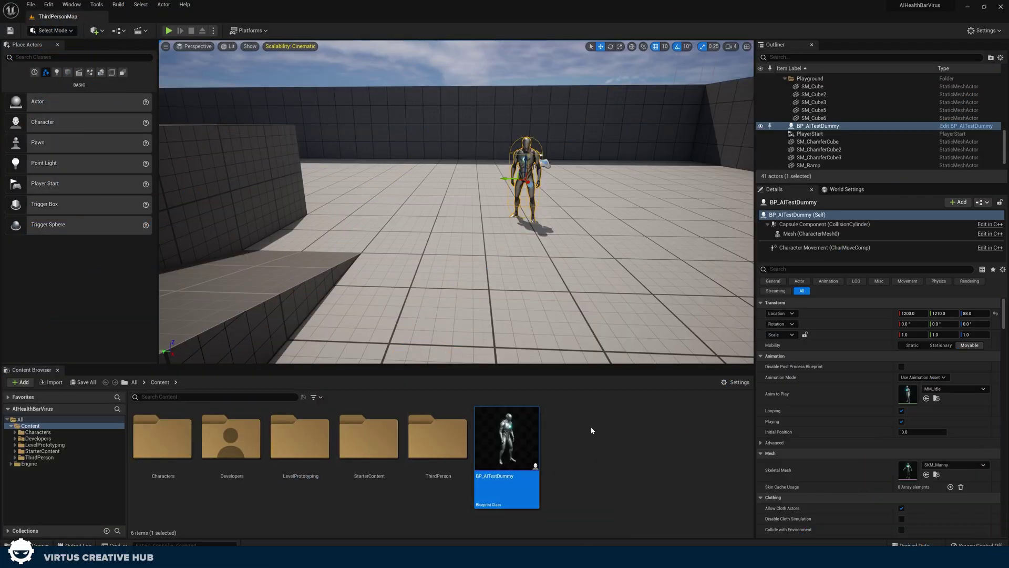
- Create a User Widget-based Widget Blueprint named WB_AIHealthBar and open it
left_click(627, 438)
right_click(563, 442)
mouse_move(590, 440)
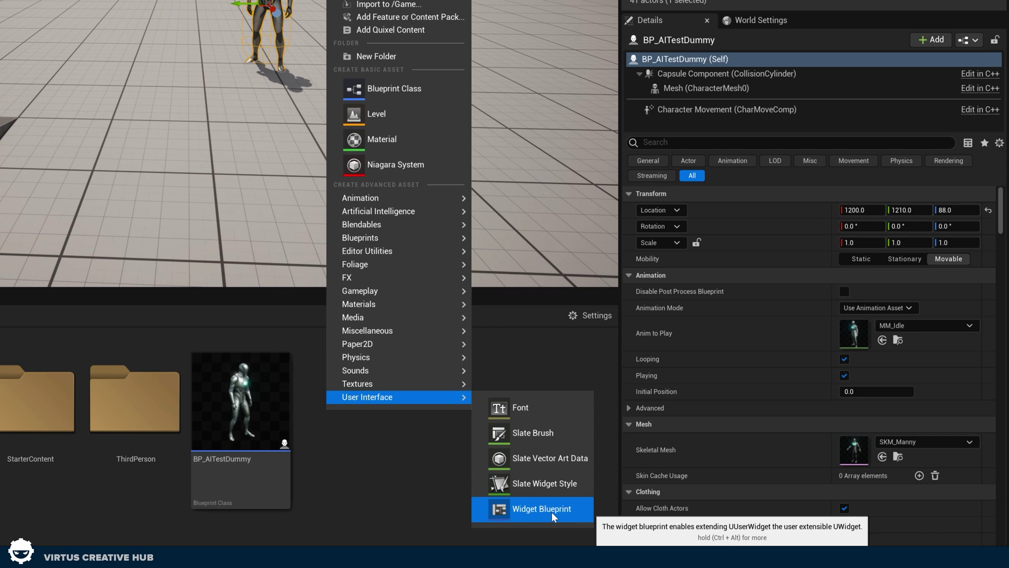
left_click(551, 513)
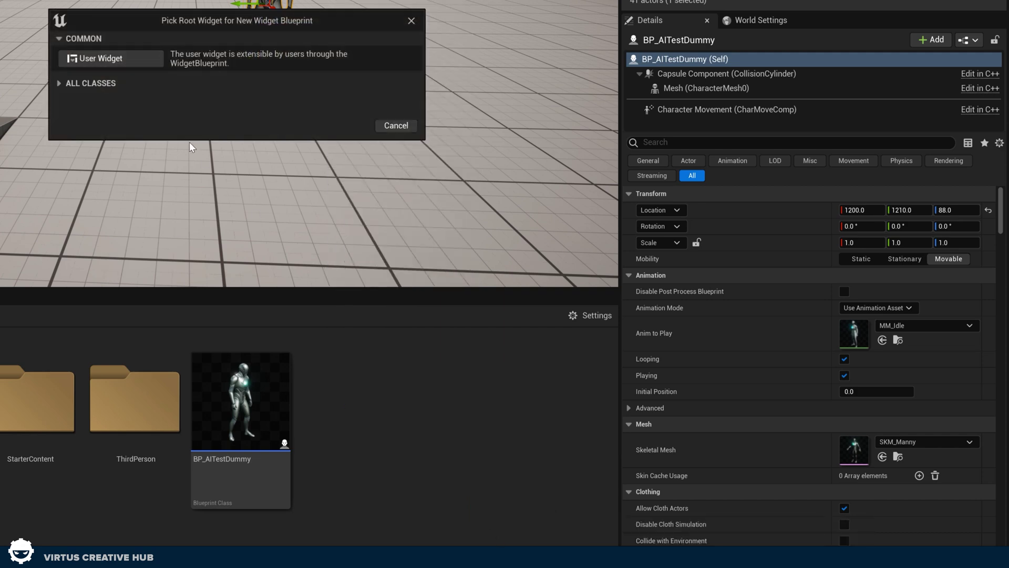
left_click(111, 58)
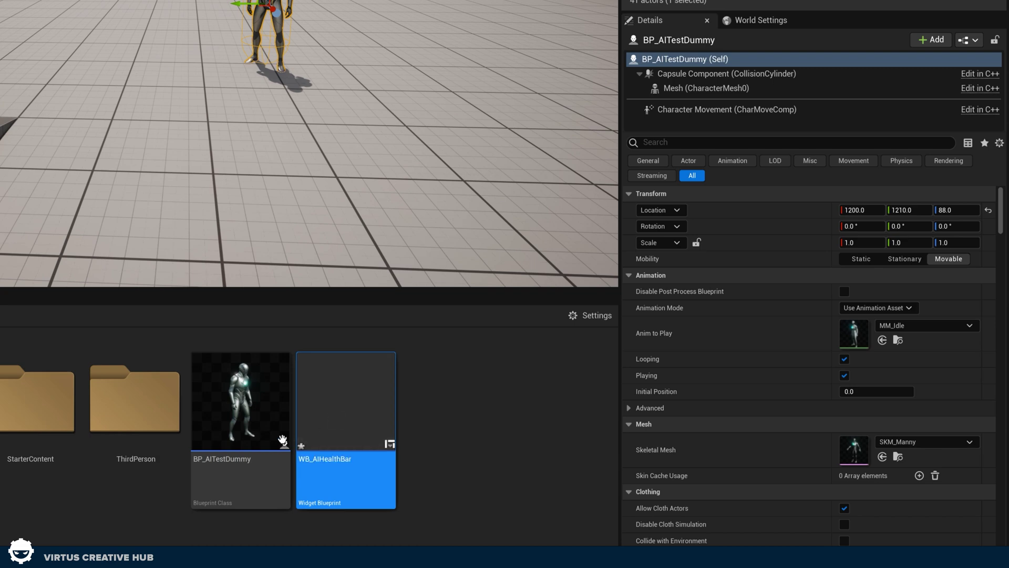
mouse_move(311, 402)
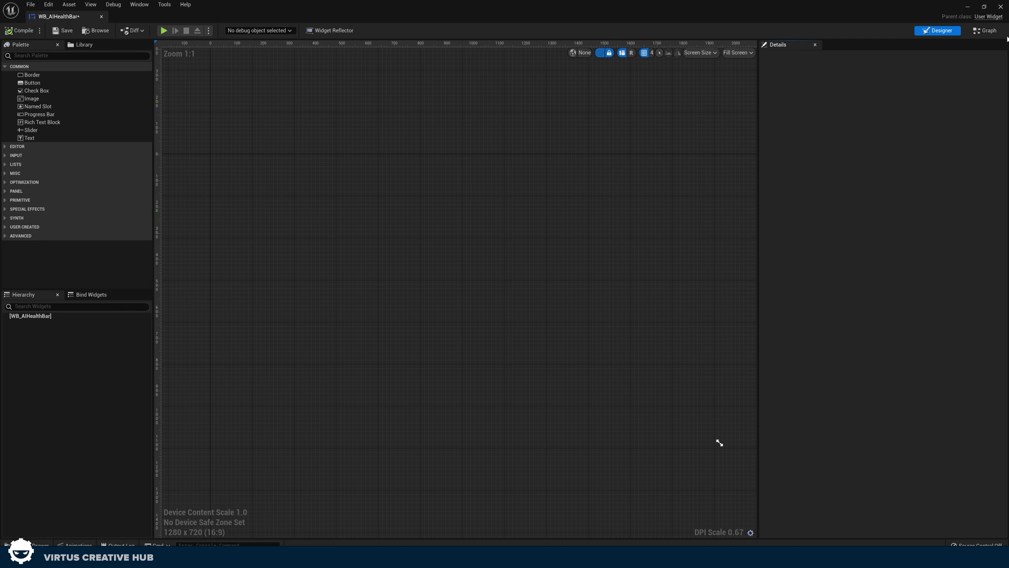
left_click(985, 31)
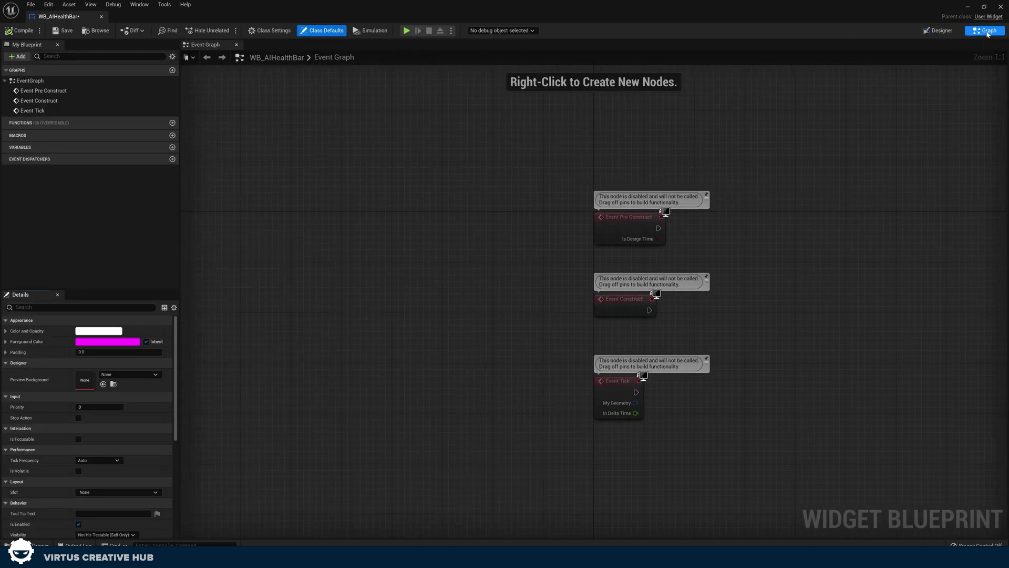
right_click_drag(744, 226, 547, 204)
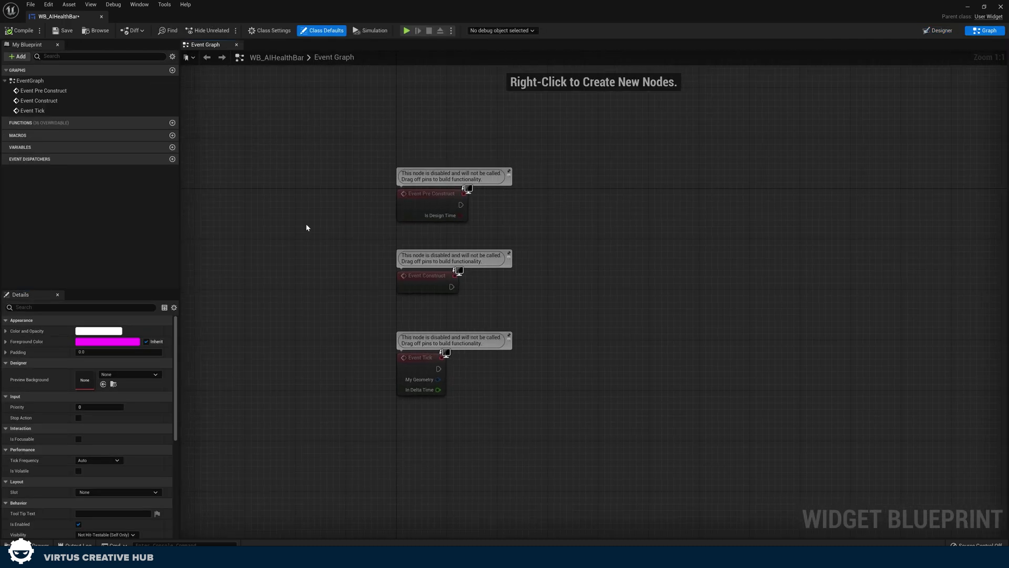
left_click(938, 30)
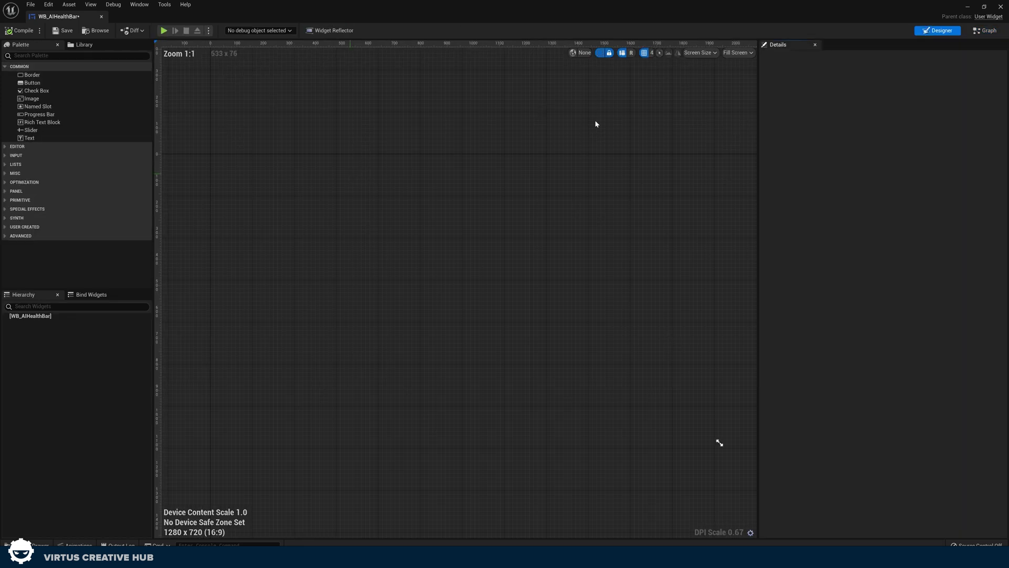
left_click(997, 33)
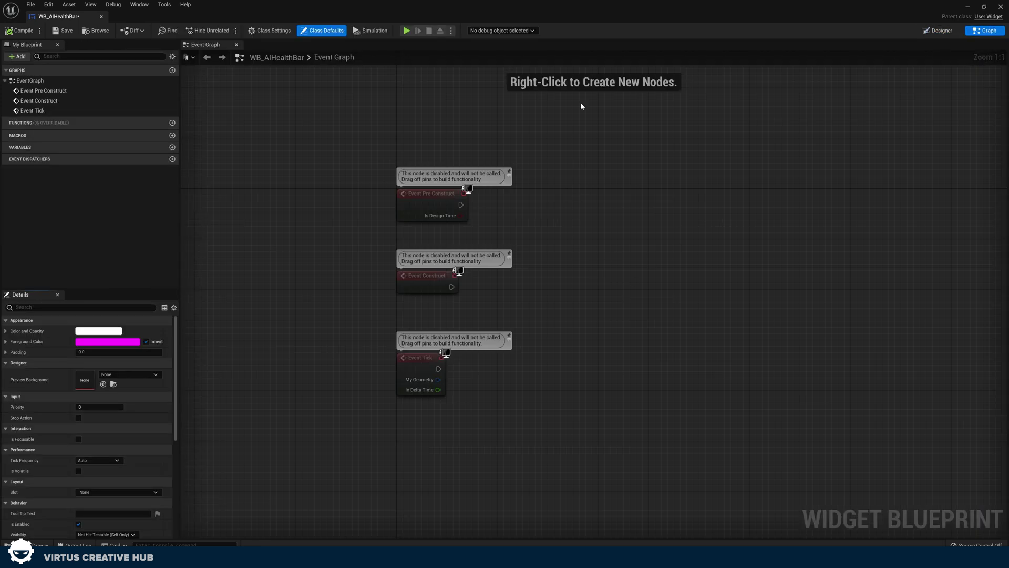
left_click(938, 31)
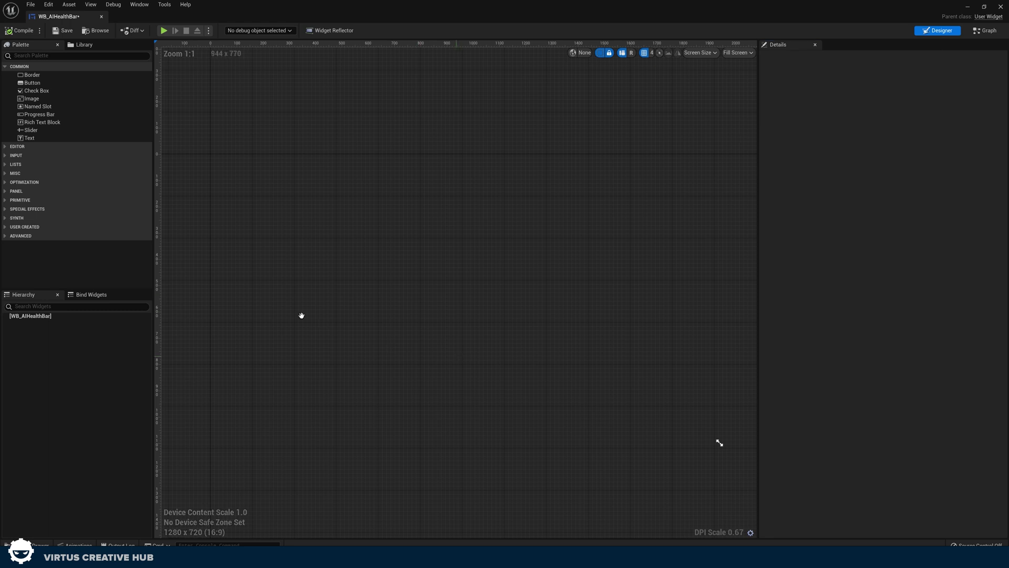
right_click_drag(302, 313, 281, 277)
- Search the Palette for 'canvas', drop a Canvas Panel onto the designer, then clear the search
left_click(21, 59)
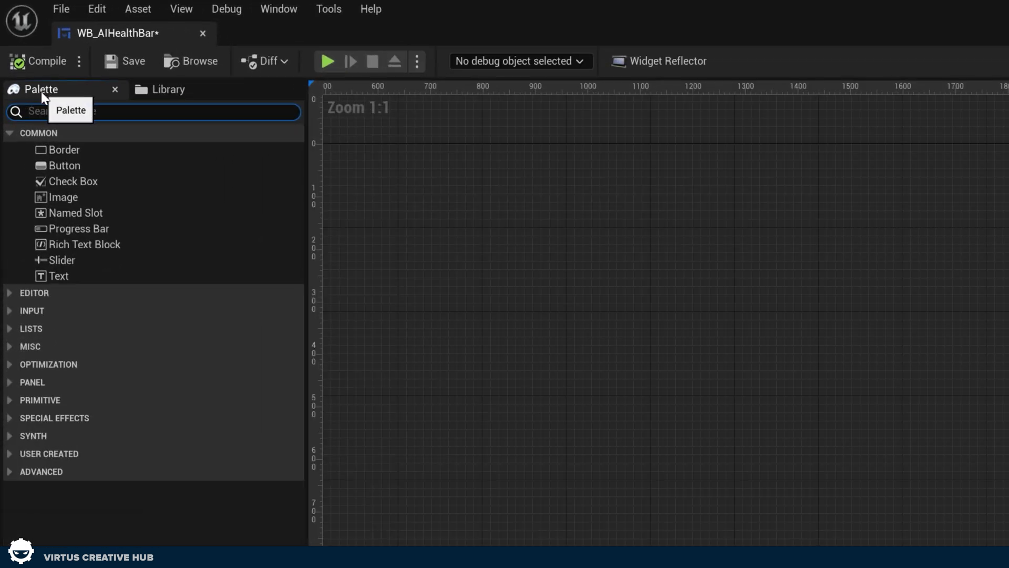
type("canvas")
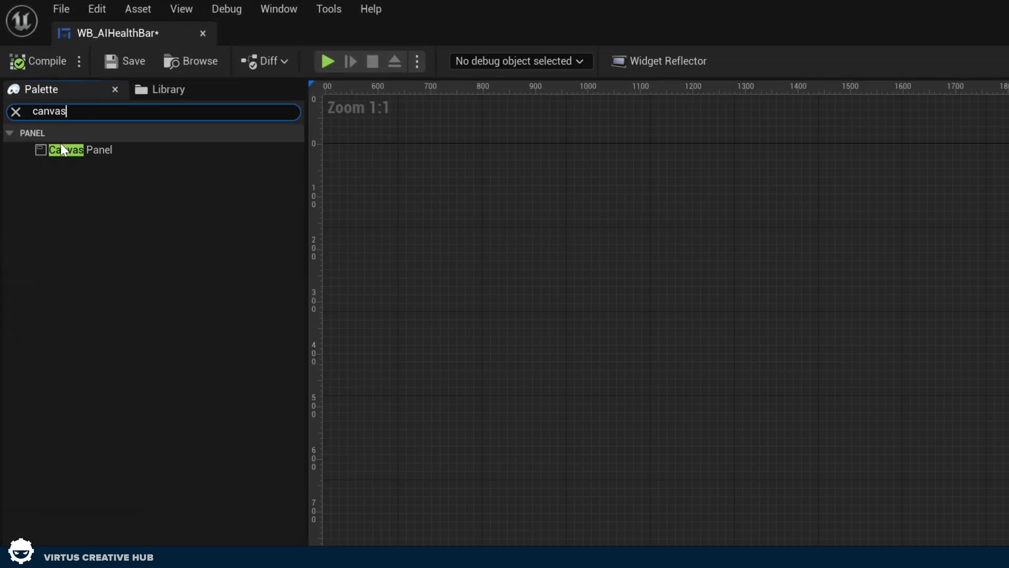
left_click_drag(84, 150, 753, 525)
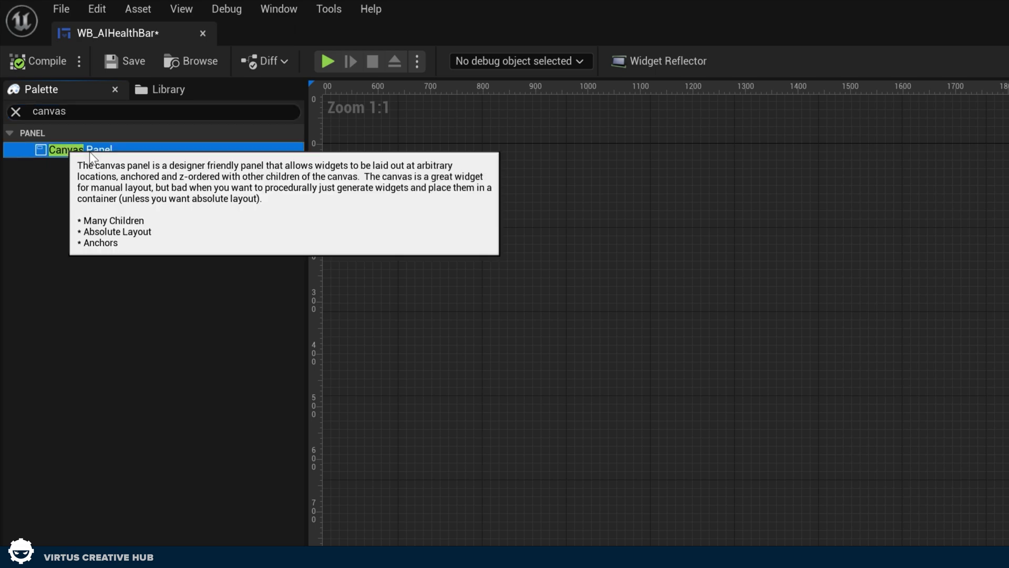
left_click_drag(638, 443, 636, 442)
right_click_drag(637, 442, 753, 522)
right_click_drag(446, 308, 444, 309)
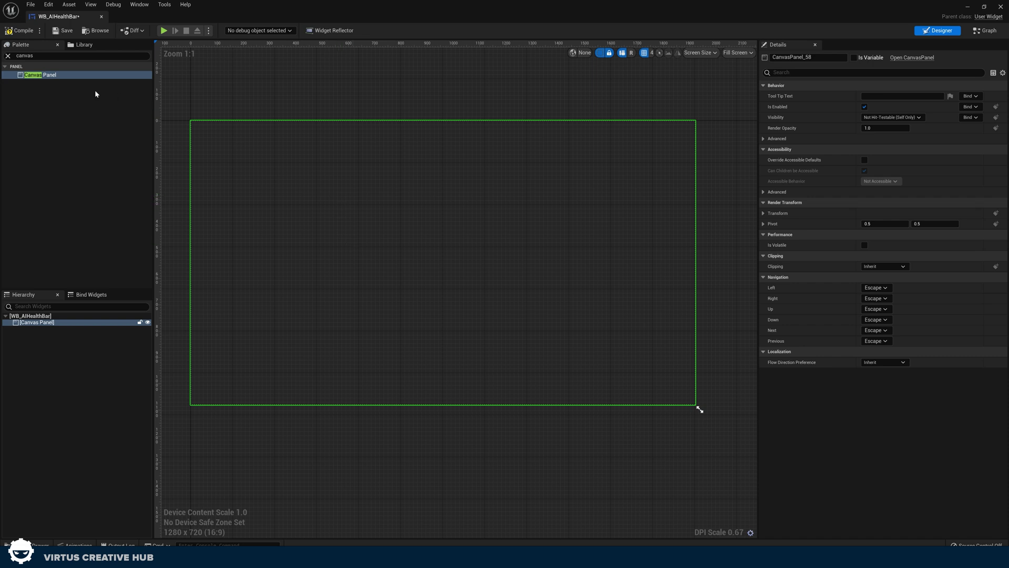
left_click(8, 56)
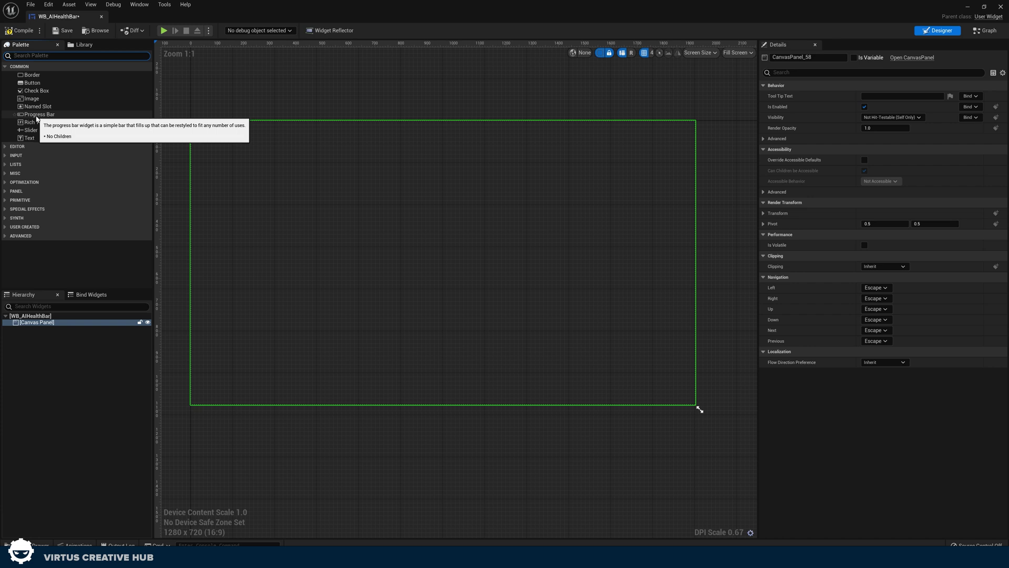
- Add a Progress Bar to the canvas, anchor it top-centre, and move it near the top
left_click_drag(37, 119, 422, 130)
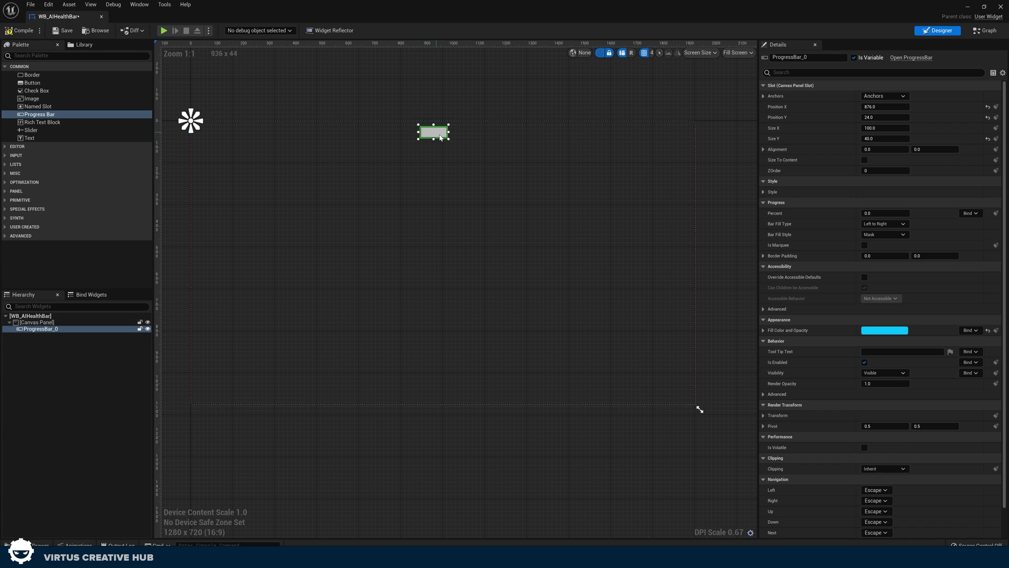
left_click_drag(443, 136, 443, 136)
left_click(889, 96)
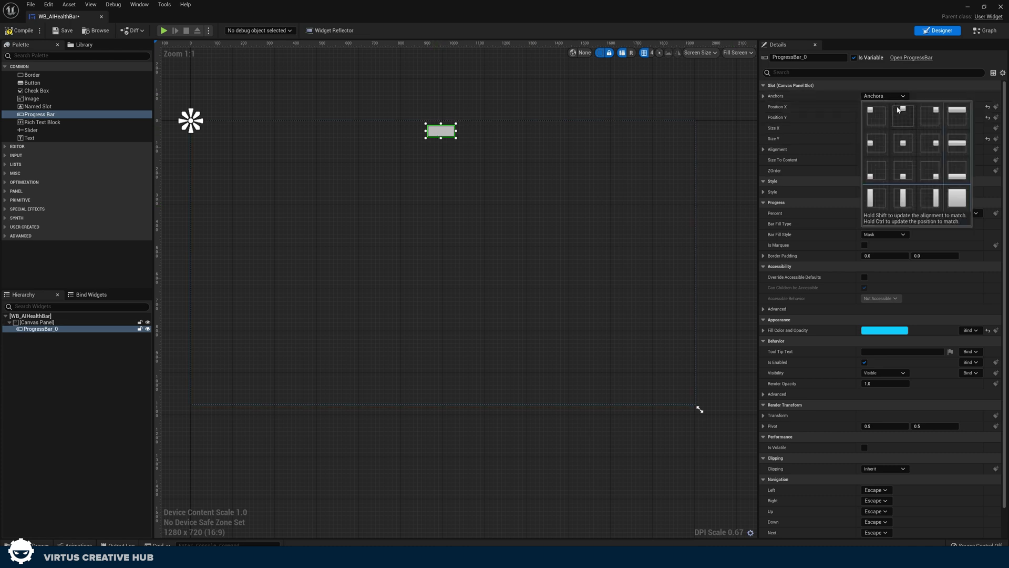
left_click(900, 110)
scroll(443, 132, "up", 9)
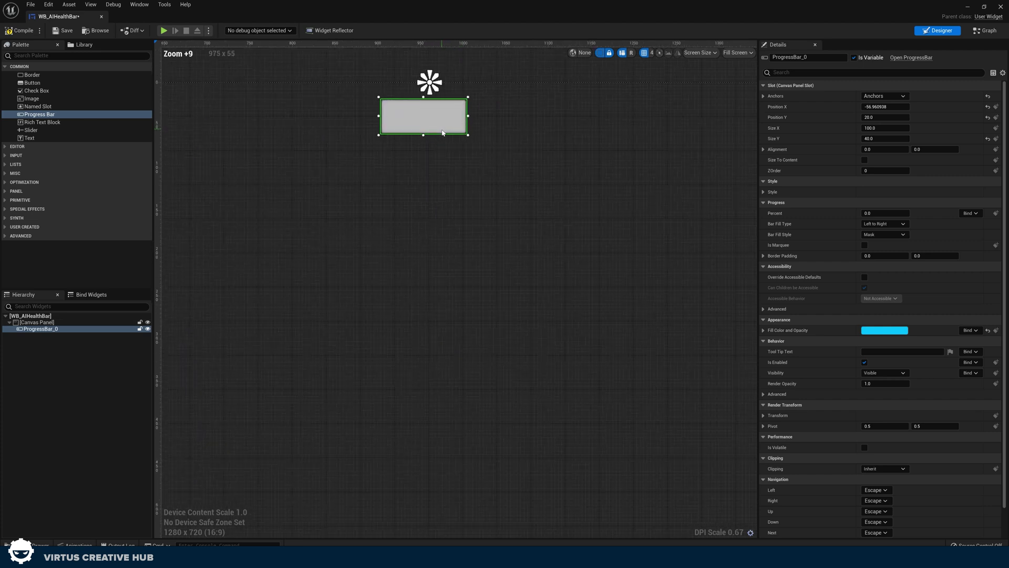
scroll(442, 132, "up", 4)
right_click_drag(424, 139, 446, 177)
left_click_drag(447, 176, 457, 165)
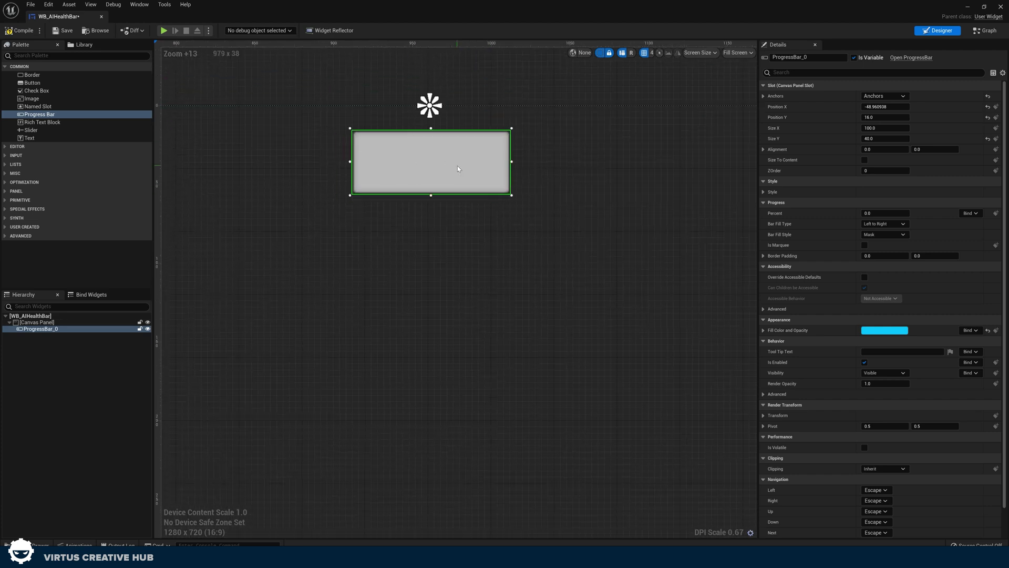
- Shorten the progress bar to about 100 by 18.4 using its bottom handle
scroll(457, 165, "down", 18)
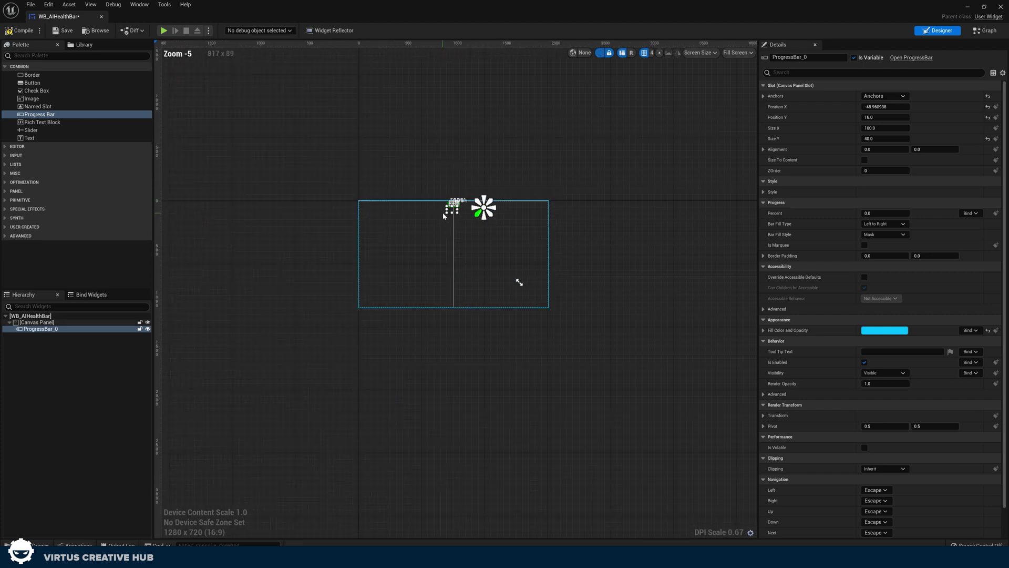
scroll(443, 212, "up", 14)
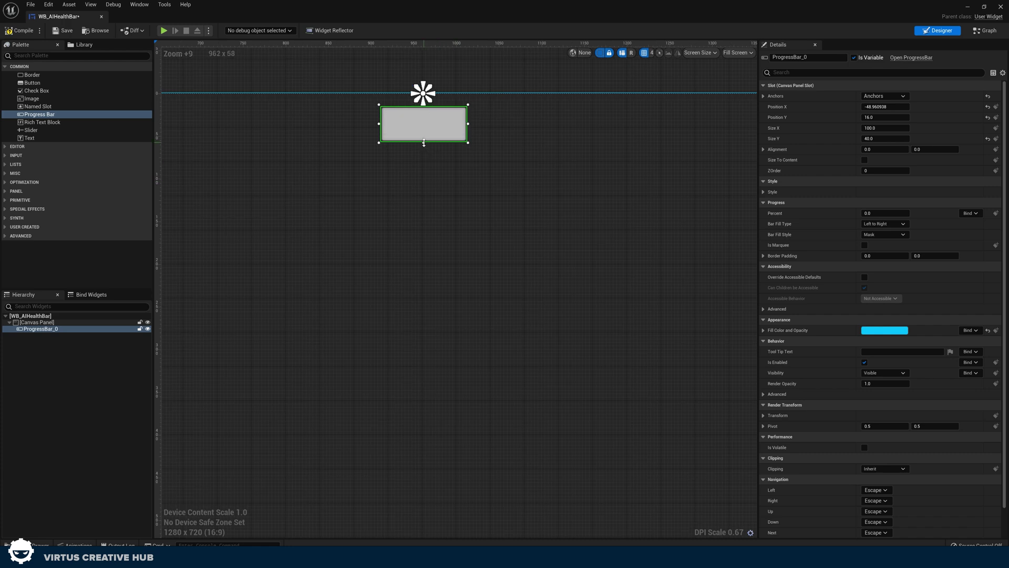
left_click_drag(424, 143, 425, 121)
left_click(428, 184)
scroll(428, 191, "down", 9)
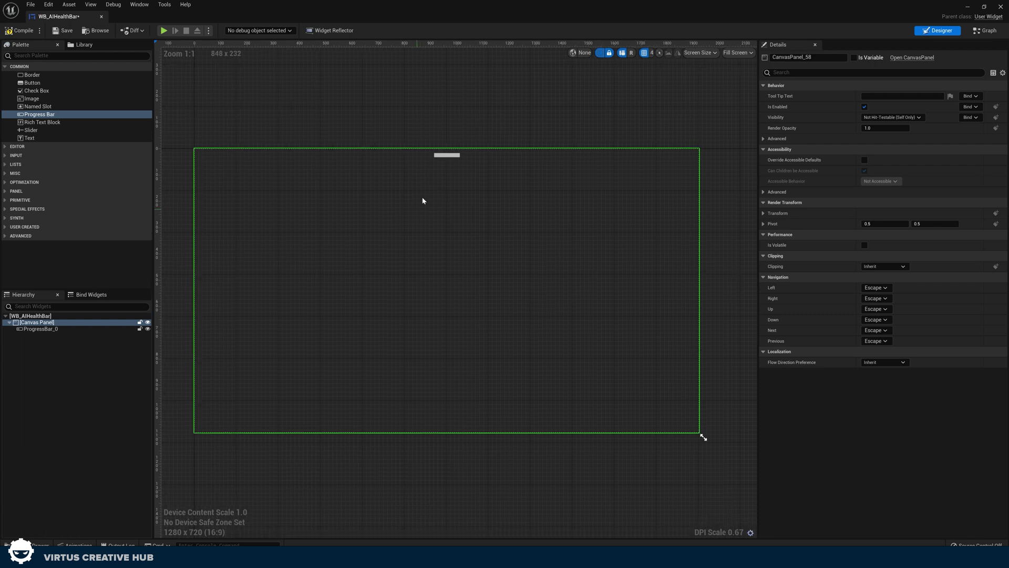
left_click(447, 155)
scroll(447, 157, "up", 14)
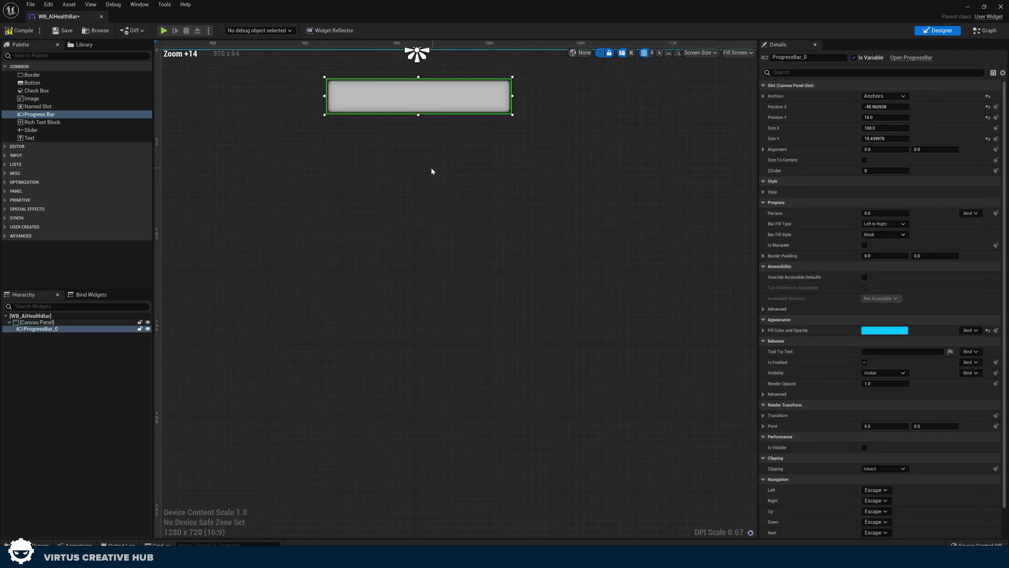
right_click_drag(433, 172, 426, 238)
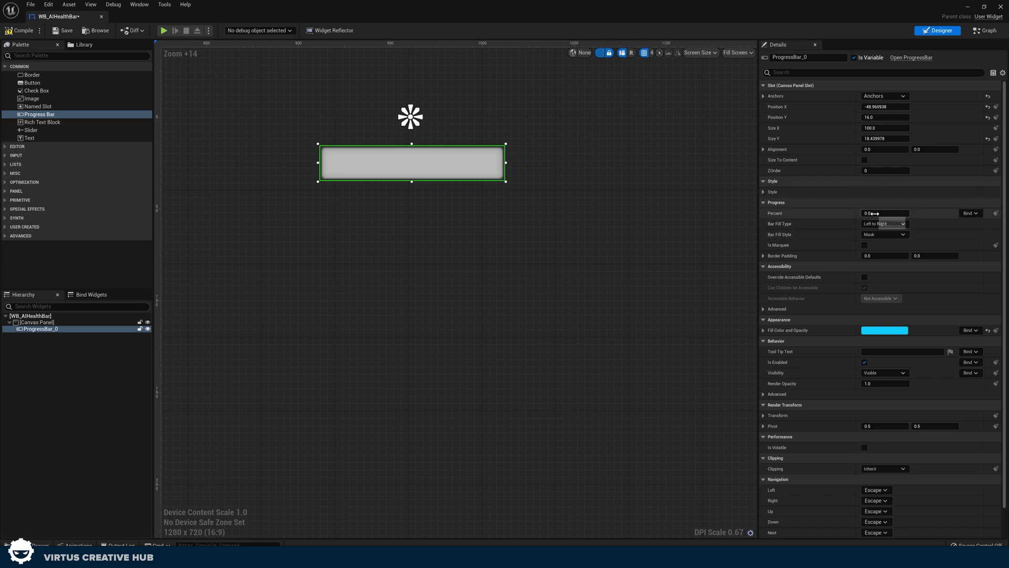
- Set the bar's Percent to about 0.65 and change its fill colour to pinkish red
mouse_move(874, 214)
left_mouse_down()
mouse_move(909, 213)
mouse_move(862, 214)
mouse_move(892, 213)
left_mouse_up()
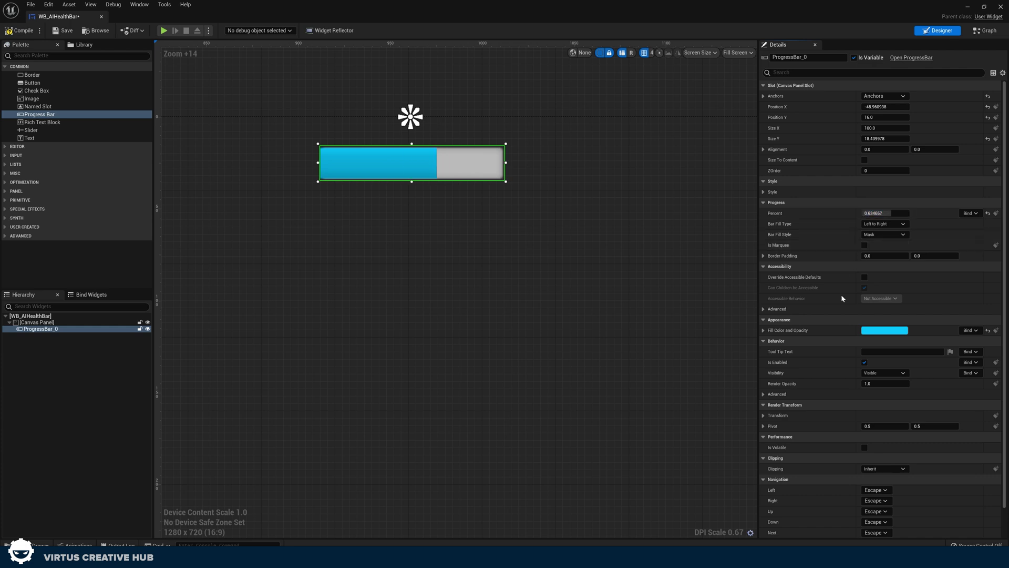
left_click(875, 331)
left_click_drag(763, 403, 831, 398)
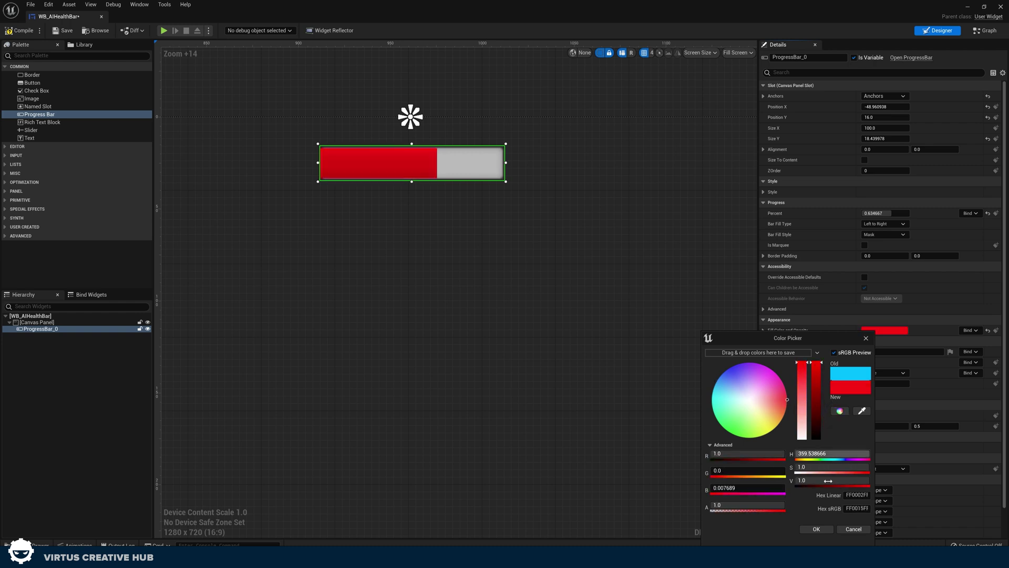
left_click(817, 529)
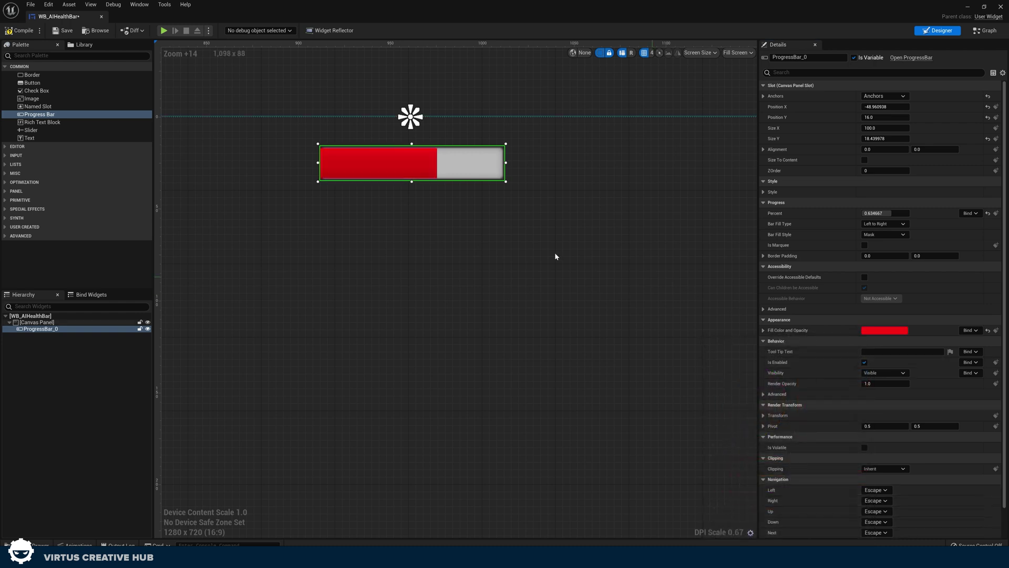
left_click(872, 332)
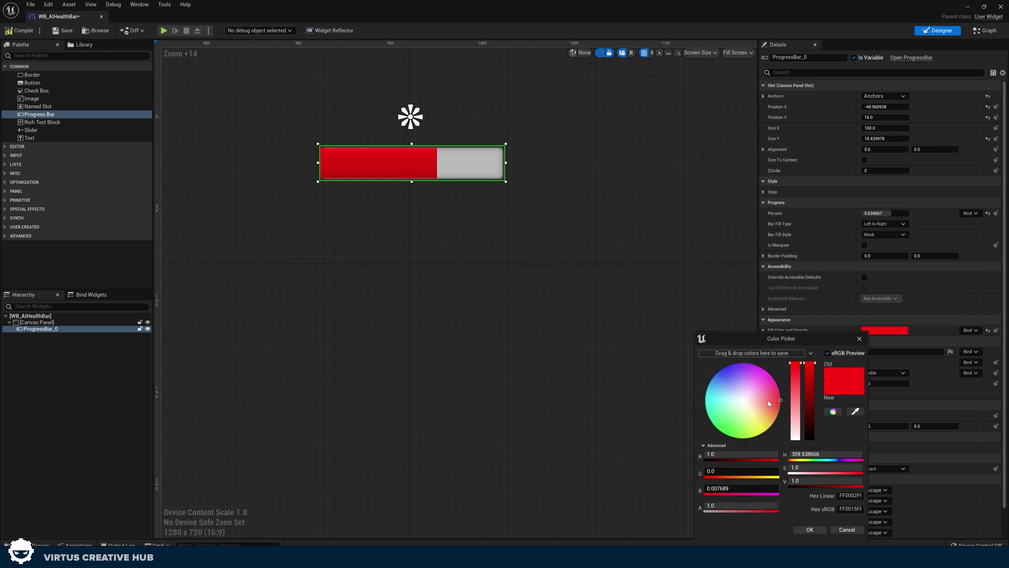
mouse_move(768, 403)
left_mouse_down()
mouse_move(784, 404)
mouse_move(776, 401)
left_mouse_up()
left_click(418, 191)
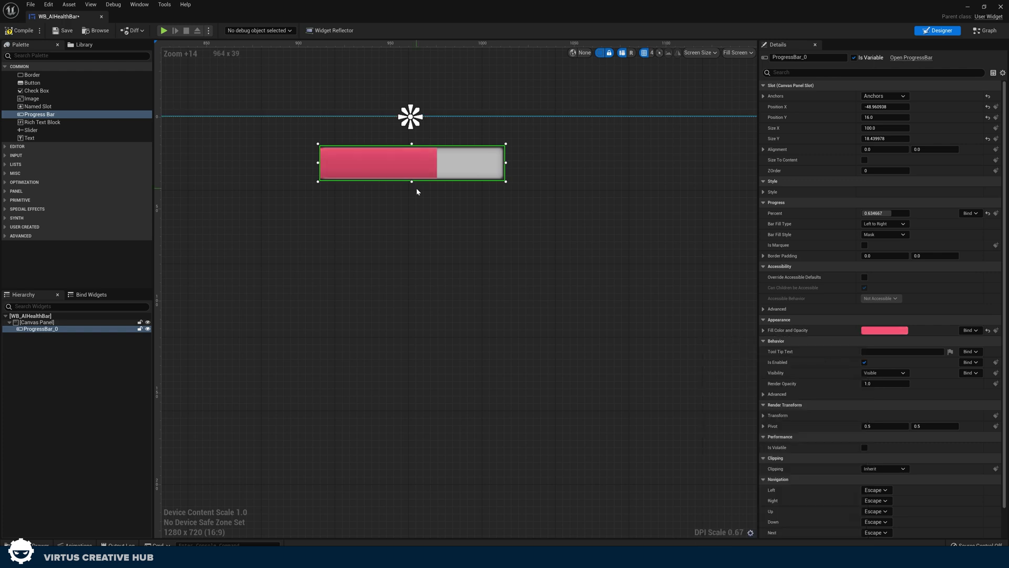